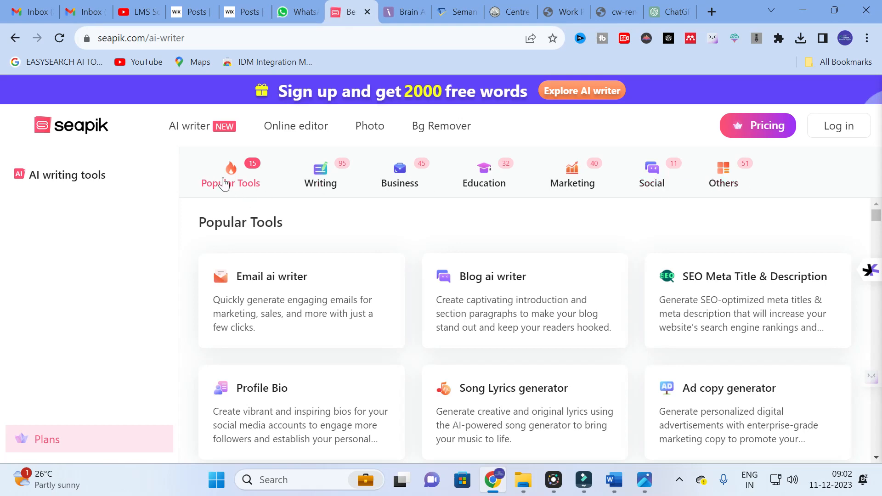
Look through the Popular Tools section, including the blog, research paper, essay and idea generators.
scroll(340, 246, down, 4)
scroll(340, 250, up, 4)
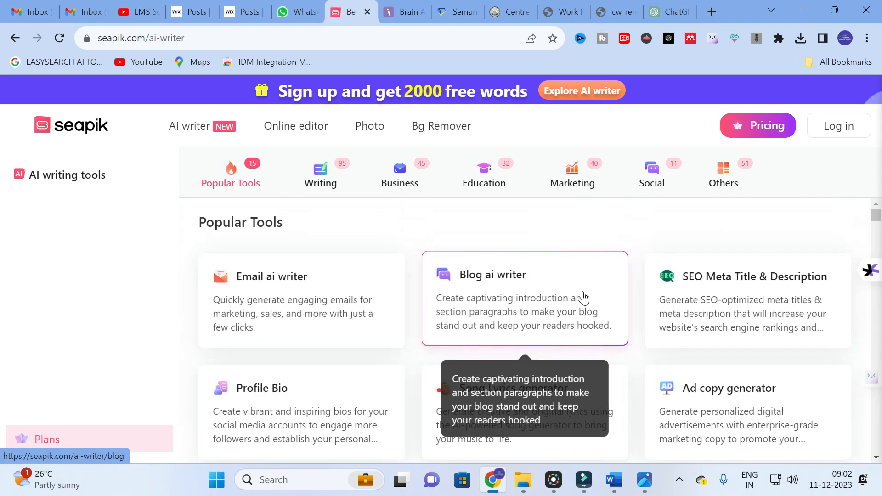
scroll(528, 317, down, 4)
scroll(525, 323, down, 1)
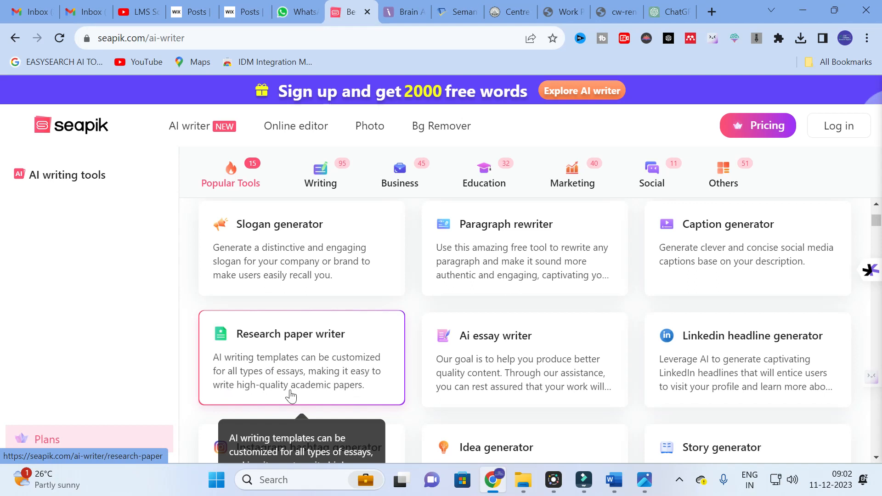
scroll(374, 351, down, 1)
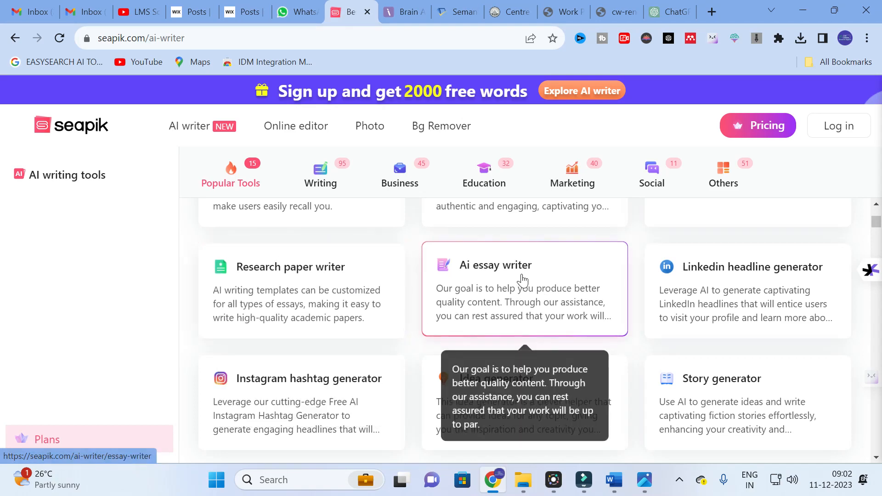
scroll(522, 279, down, 1)
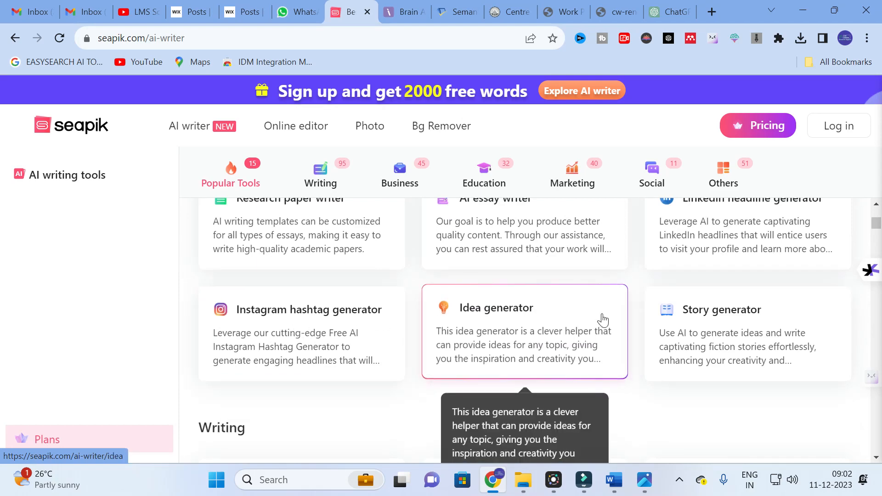
scroll(384, 329, down, 3)
scroll(374, 331, up, 3)
Review the first tools in the Writing section, from Email Responder and Hypothesis Generator to Automated Blogging and Writer of the prompt.
scroll(374, 331, down, 1)
scroll(354, 288, down, 2)
scroll(324, 298, down, 1)
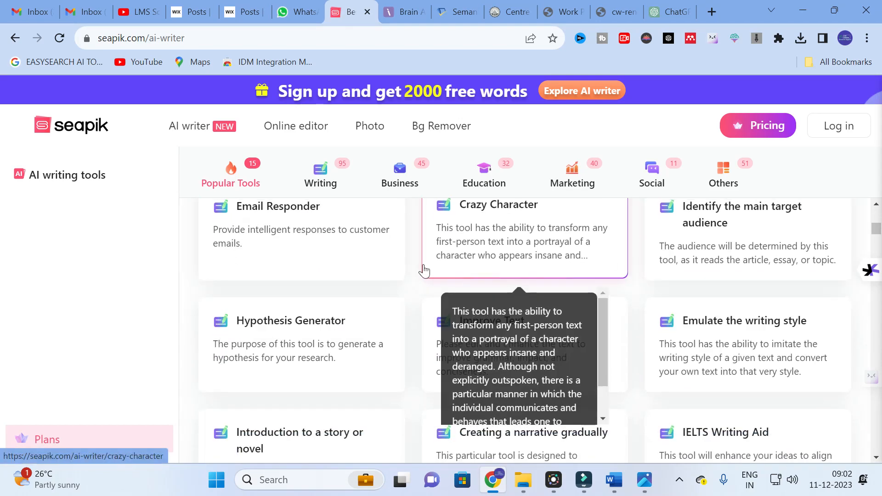
scroll(597, 266, down, 3)
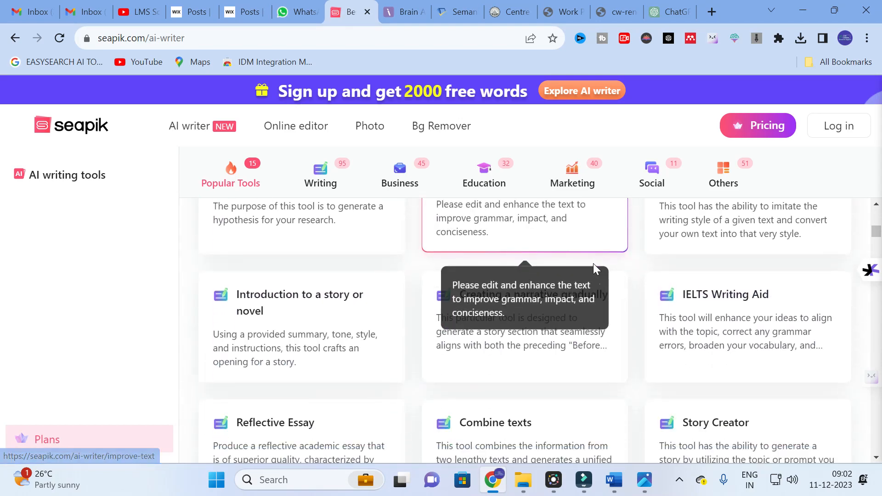
scroll(594, 263, up, 1)
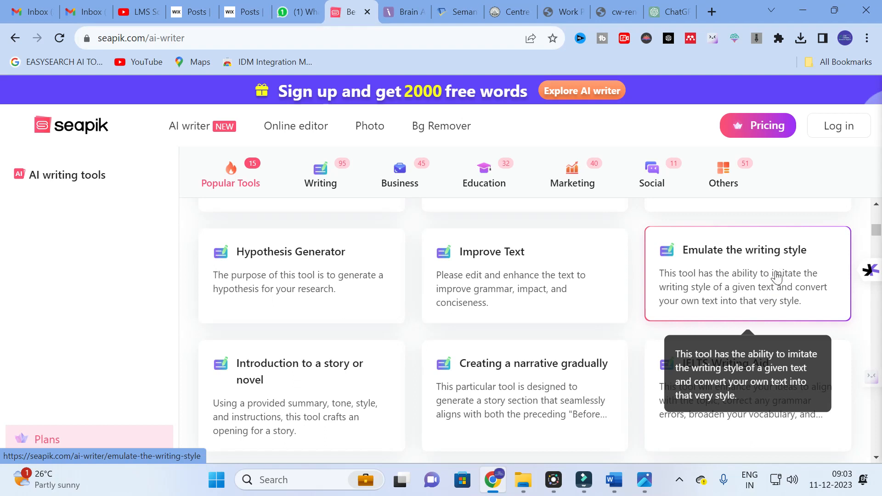
scroll(407, 271, down, 2)
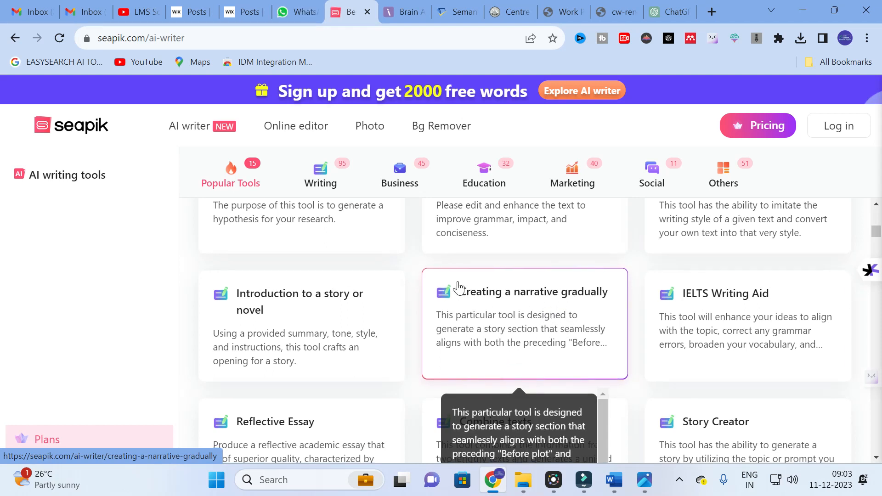
scroll(455, 290, down, 3)
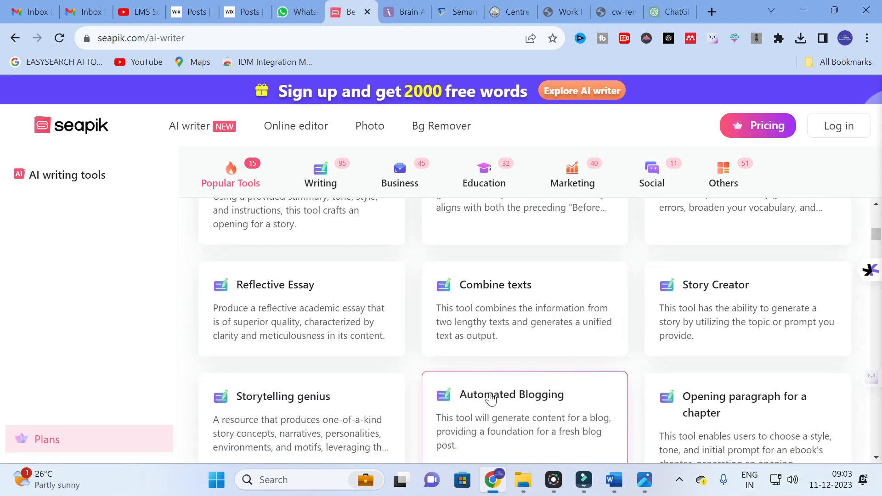
scroll(649, 331, down, 5)
scroll(676, 326, up, 1)
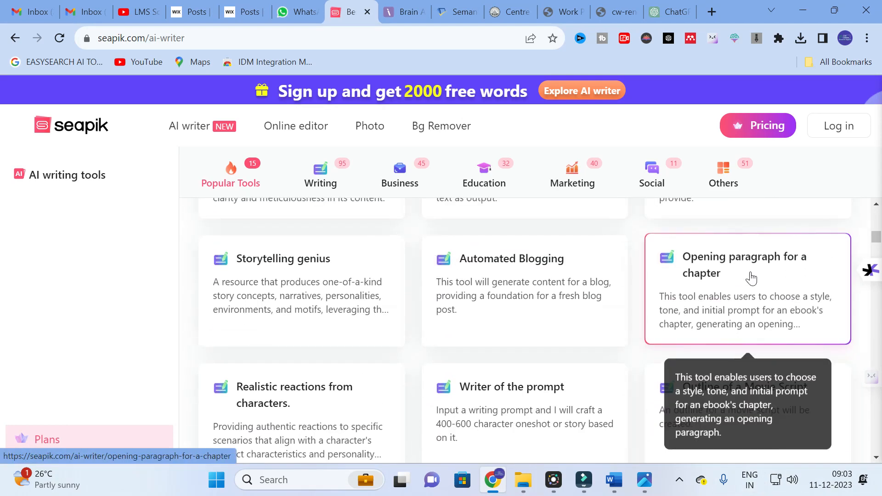
scroll(492, 303, down, 1)
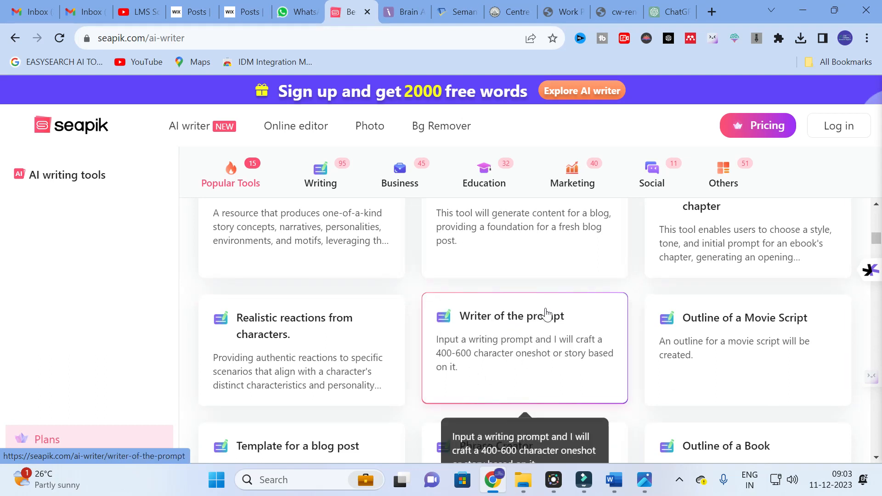
Review the Writing tools from Template for a blog post and Phrase Creator through Provide suggestion on writing to Storytelling Innovator.
scroll(515, 301, down, 4)
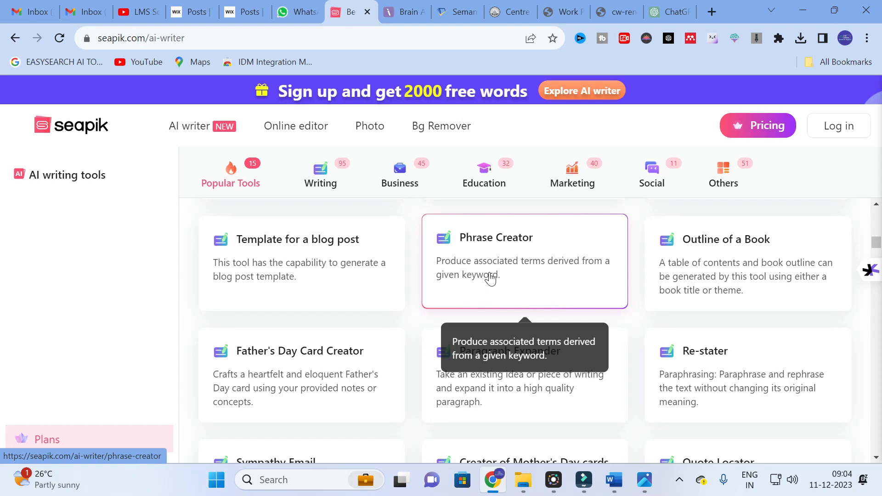
scroll(612, 299, down, 3)
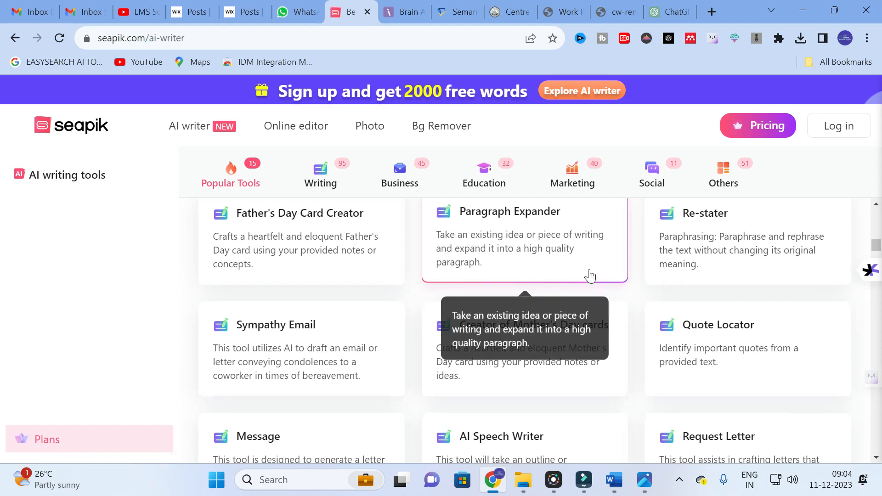
scroll(572, 265, down, 2)
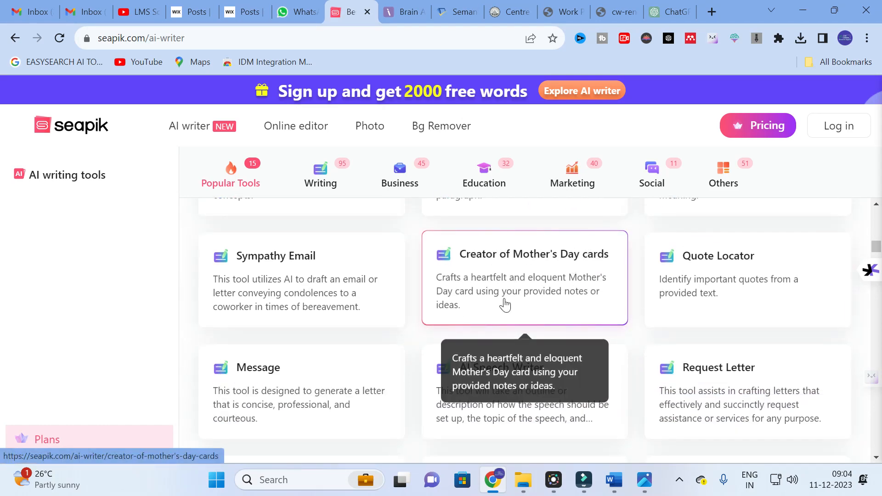
scroll(641, 271, down, 1)
scroll(611, 271, down, 3)
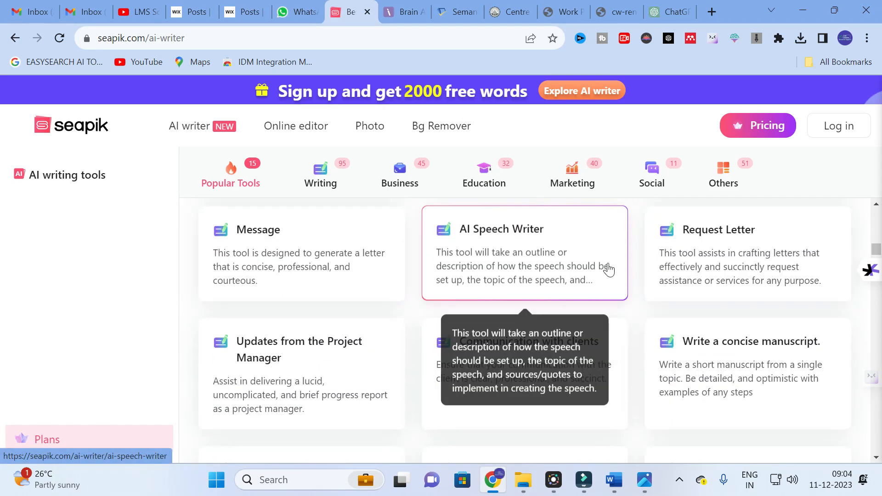
scroll(560, 295, down, 2)
scroll(558, 295, up, 2)
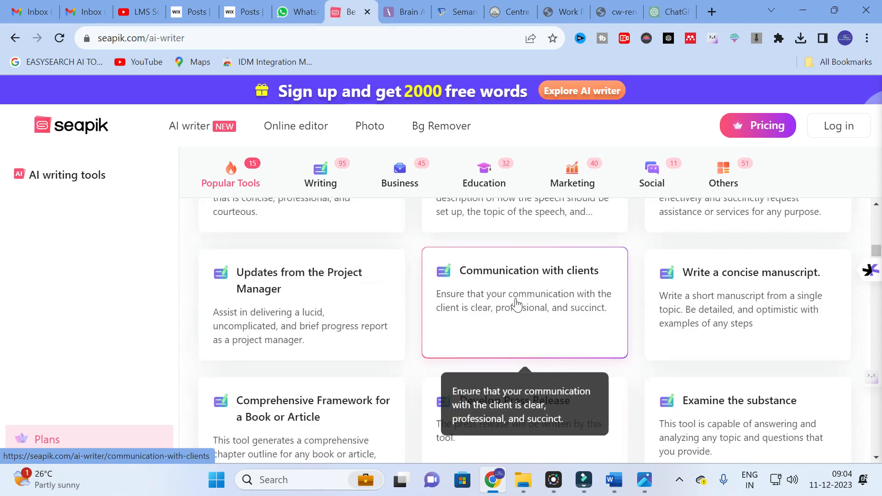
scroll(561, 306, down, 6)
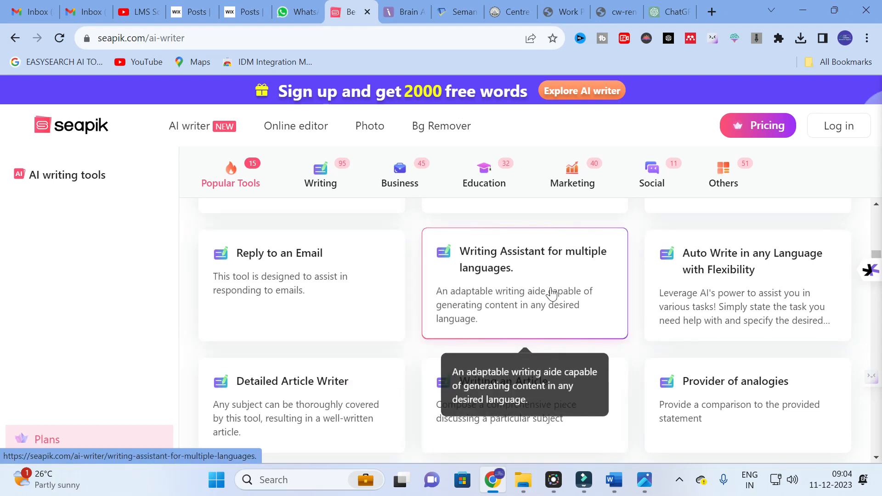
scroll(583, 411, down, 2)
scroll(309, 282, down, 3)
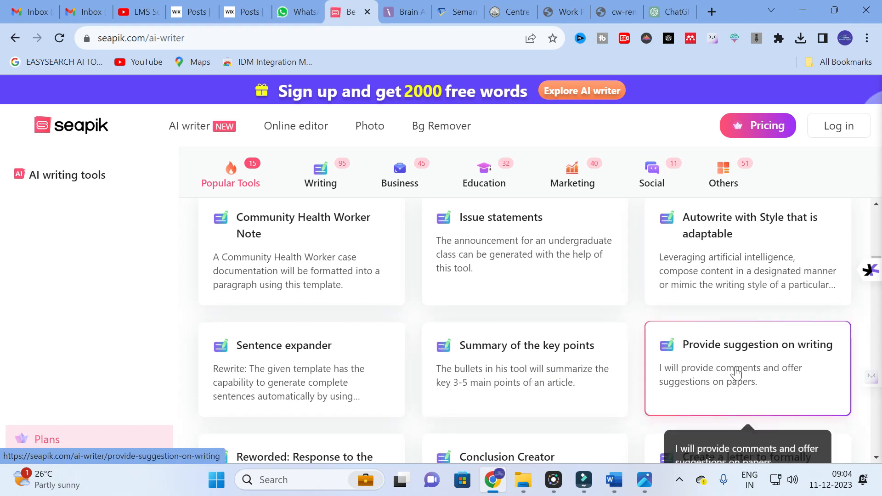
scroll(749, 372, down, 1)
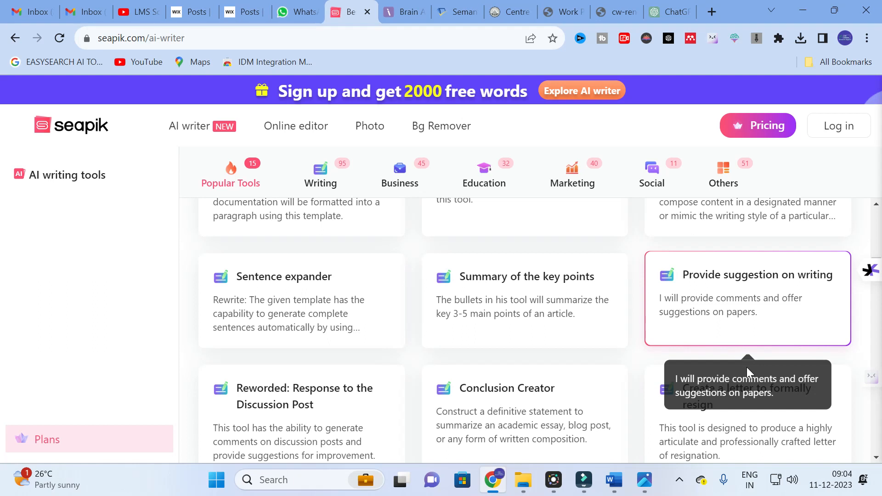
scroll(634, 374, down, 3)
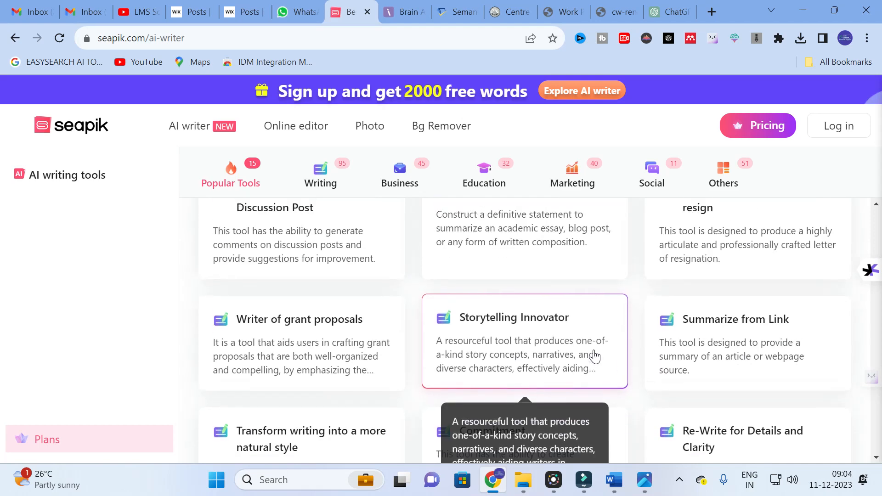
scroll(491, 250, up, 1)
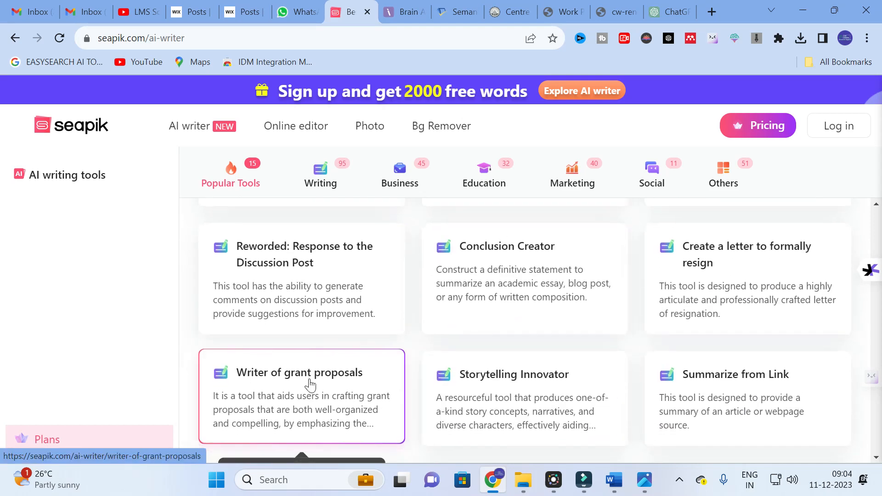
scroll(746, 324, down, 1)
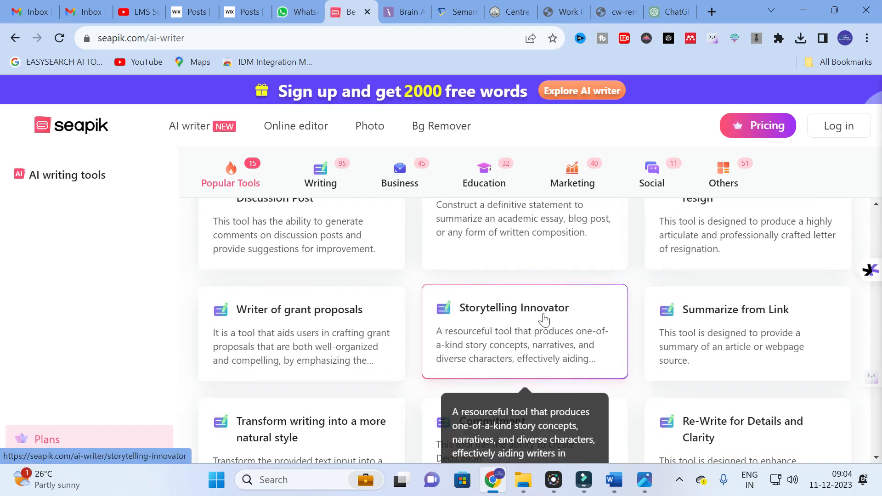
Review the remaining Writing tools, from Transform writing into a more natural style to Grammar checking software and Phrase Amplifier.
scroll(543, 321, down, 2)
scroll(408, 390, down, 1)
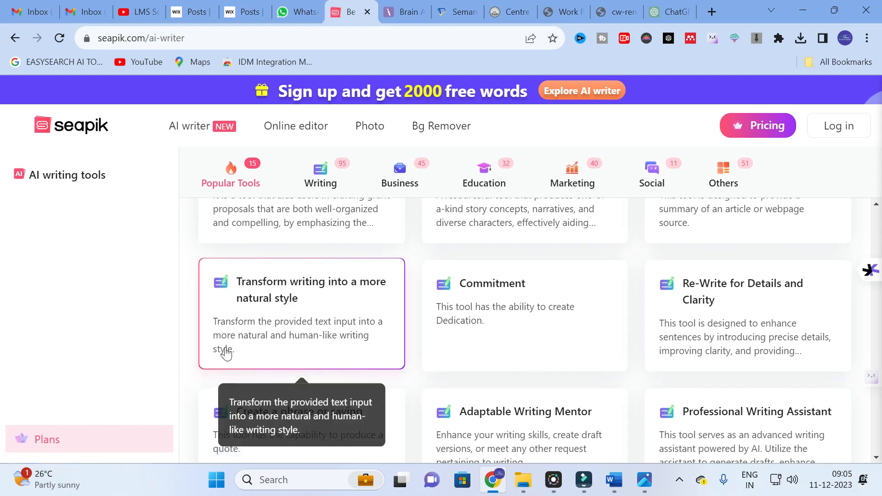
scroll(310, 333, up, 2)
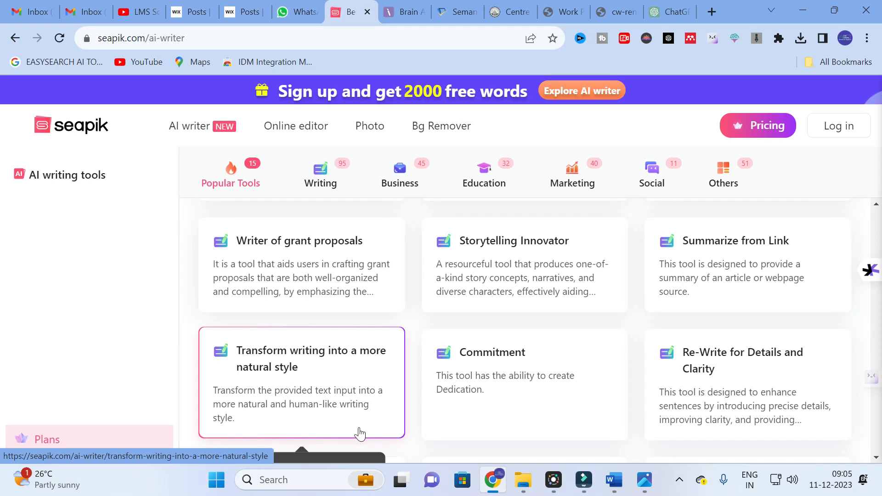
scroll(344, 376, down, 4)
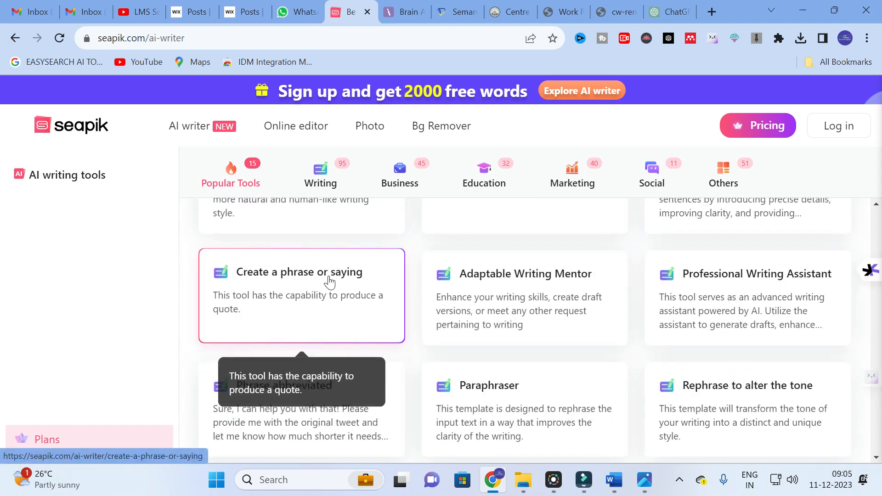
scroll(517, 287, down, 1)
scroll(516, 288, down, 3)
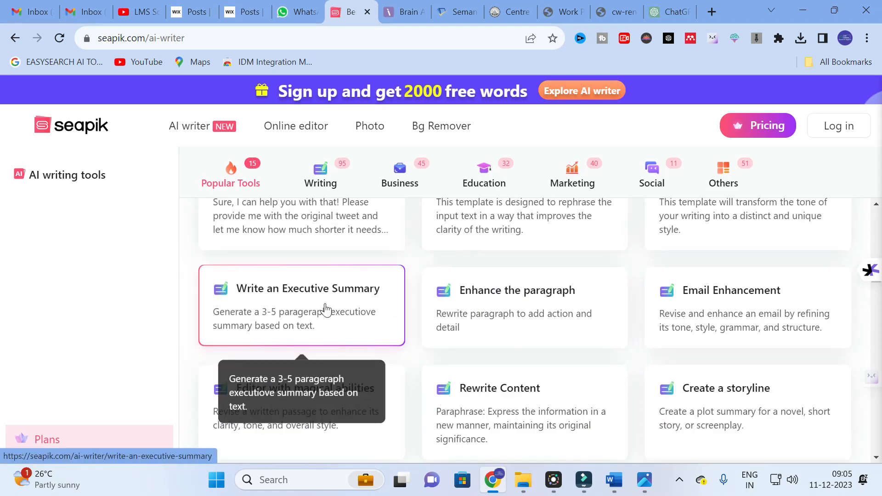
scroll(462, 390, down, 5)
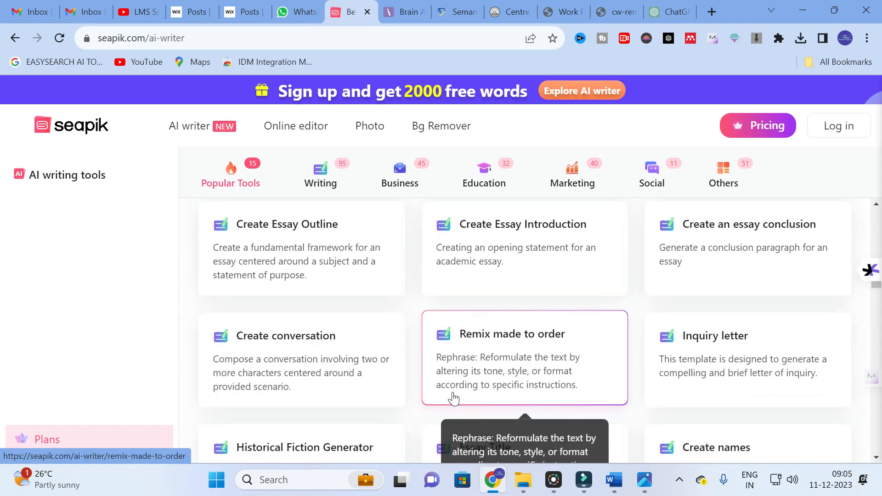
scroll(703, 327, down, 4)
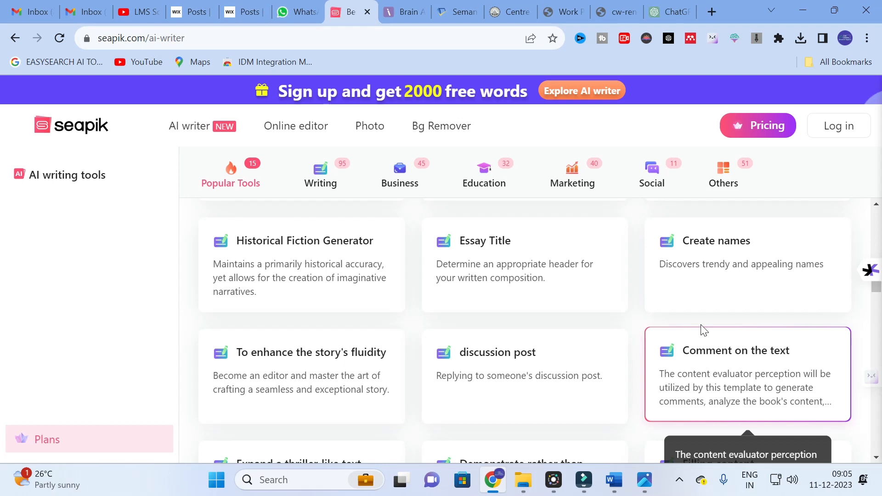
scroll(388, 256, down, 3)
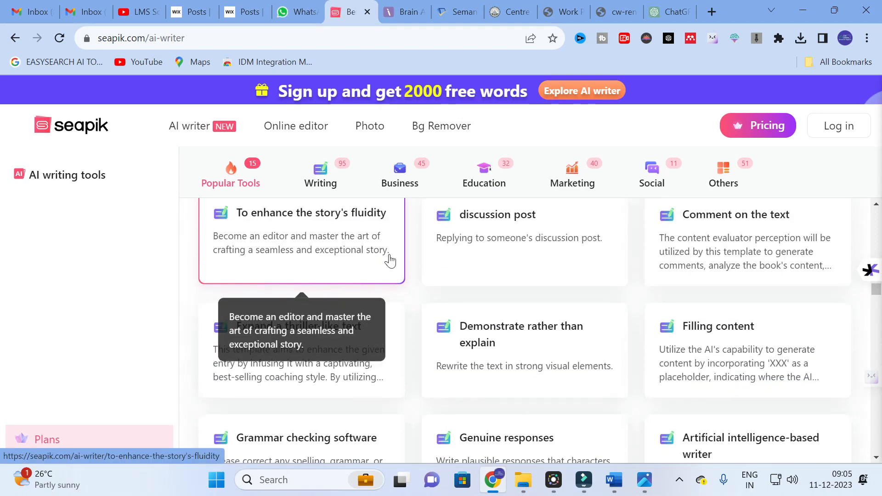
scroll(389, 260, down, 1)
scroll(390, 260, down, 2)
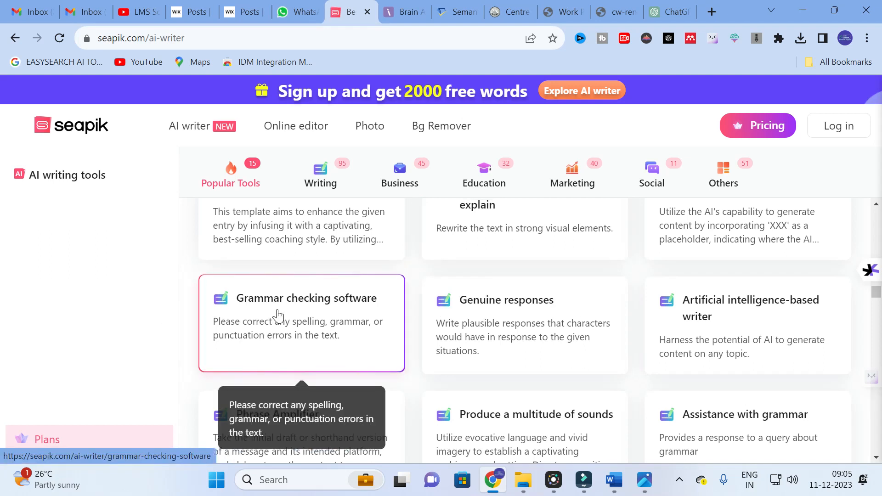
scroll(278, 316, down, 1)
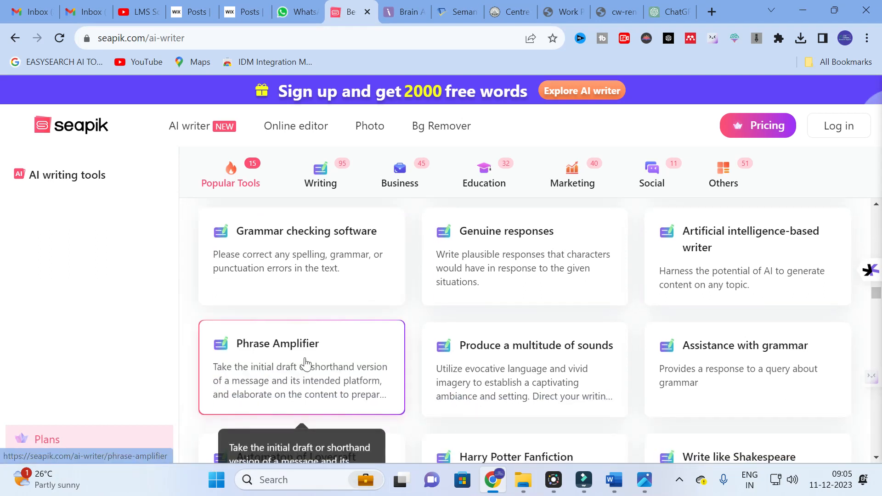
scroll(322, 359, down, 1)
scroll(577, 290, down, 1)
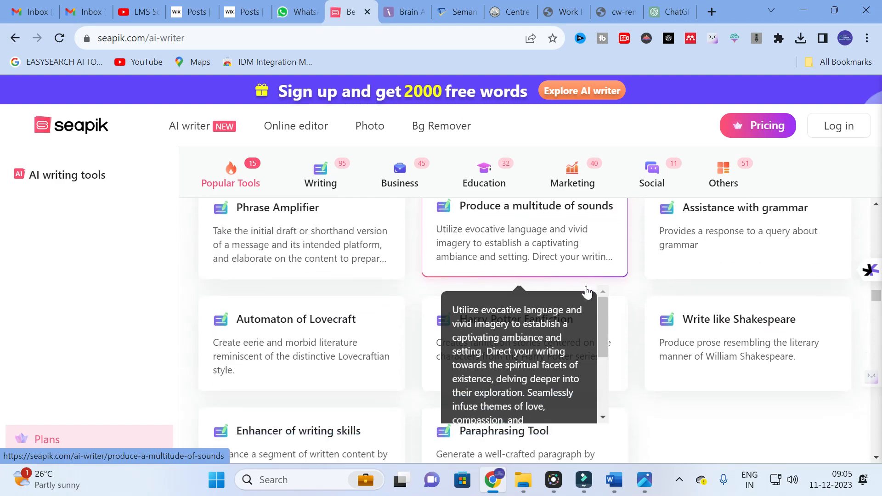
Review the Business tools from Reword for Investors and Email for Lead Generation to Create a startup pitch and Press Release Quotes Generator.
scroll(643, 370, down, 4)
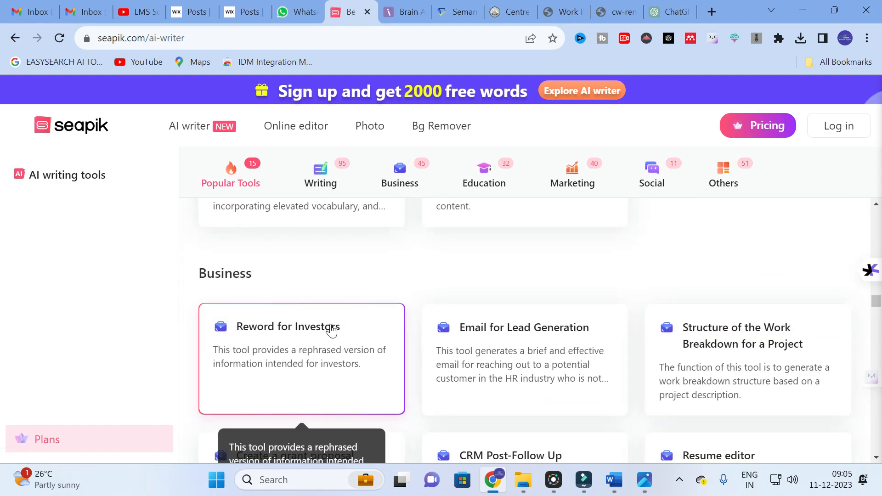
scroll(332, 330, down, 8)
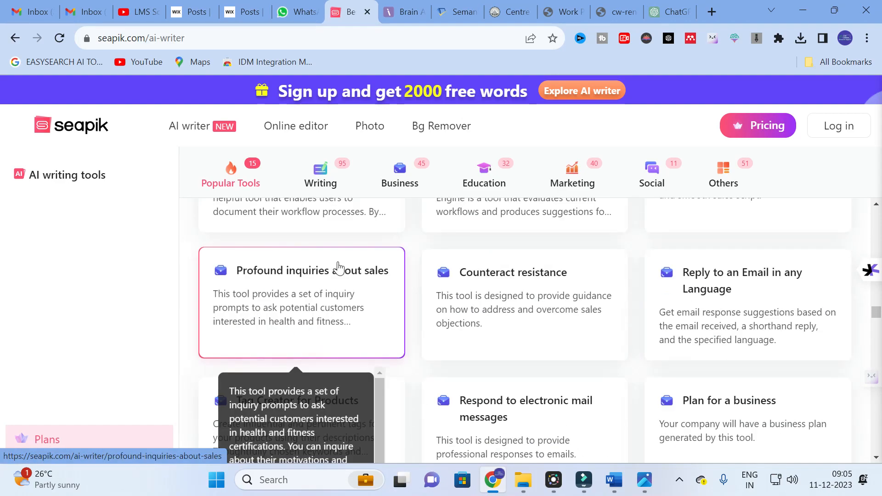
scroll(338, 268, down, 7)
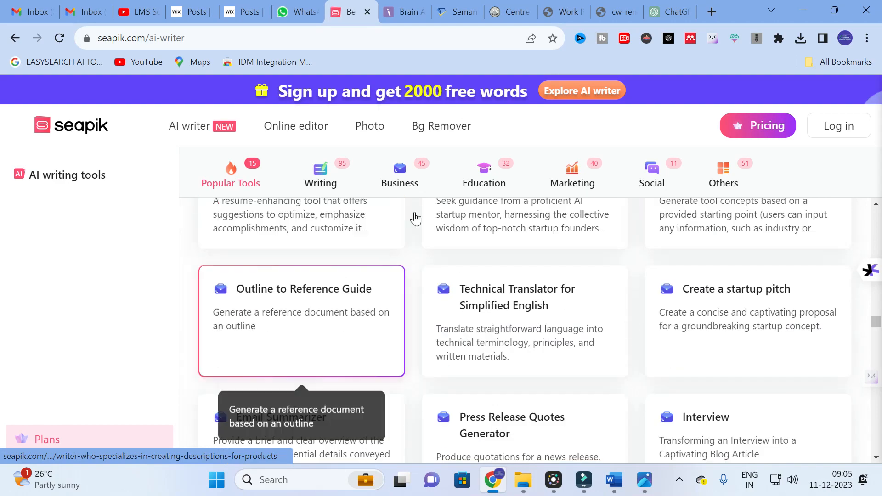
Go to the Education category and review its tools from Assistant for Cornell Notes to Generate topics for an essay and Create a worksheet.
click(477, 189)
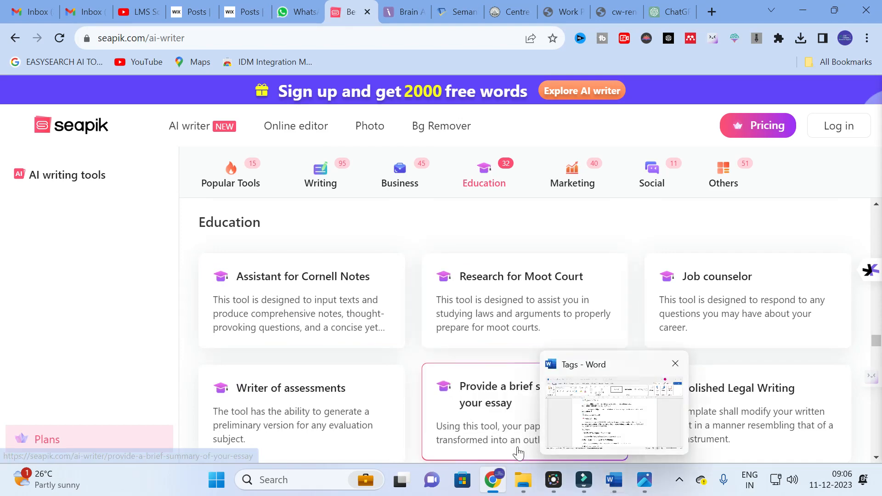
scroll(519, 453, down, 3)
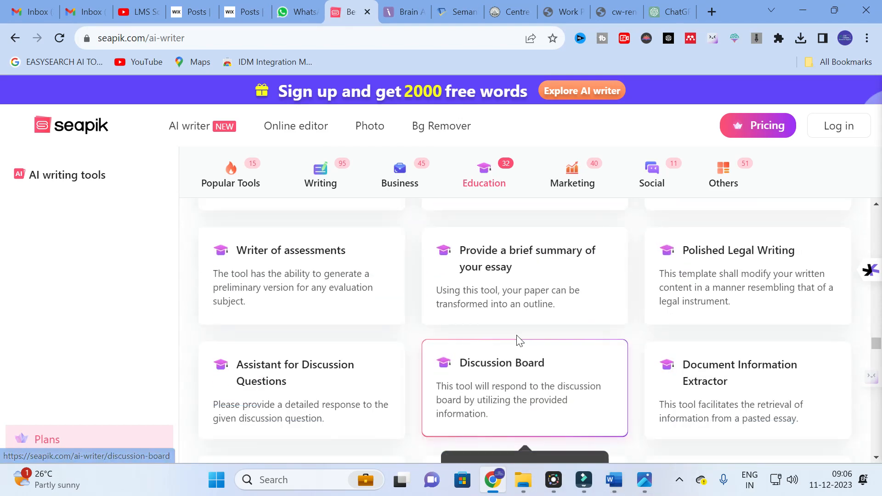
scroll(518, 342, down, 1)
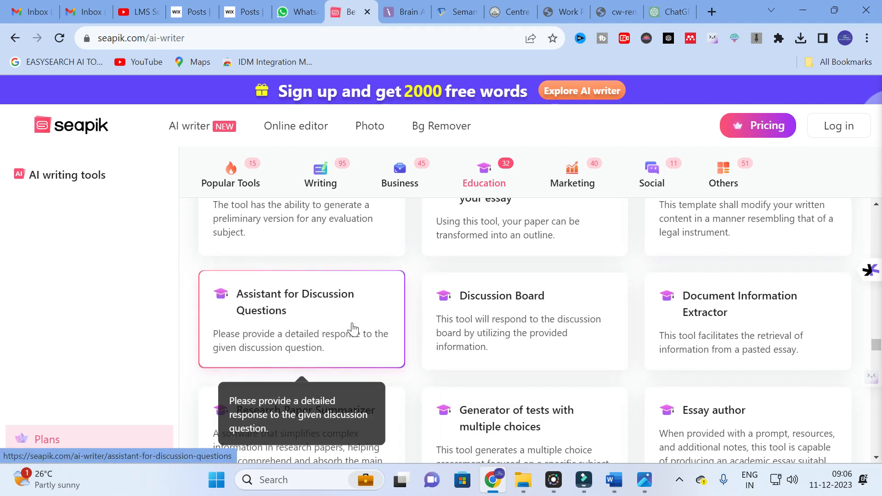
scroll(528, 329, down, 3)
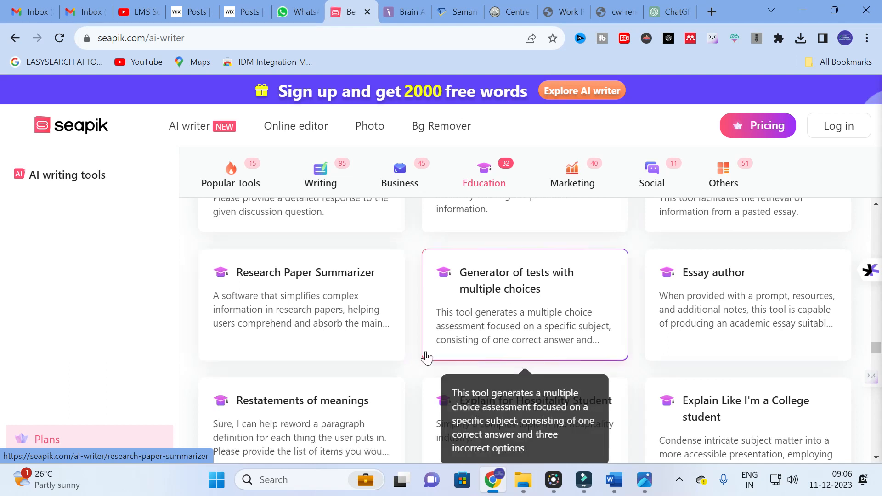
scroll(415, 311, down, 6)
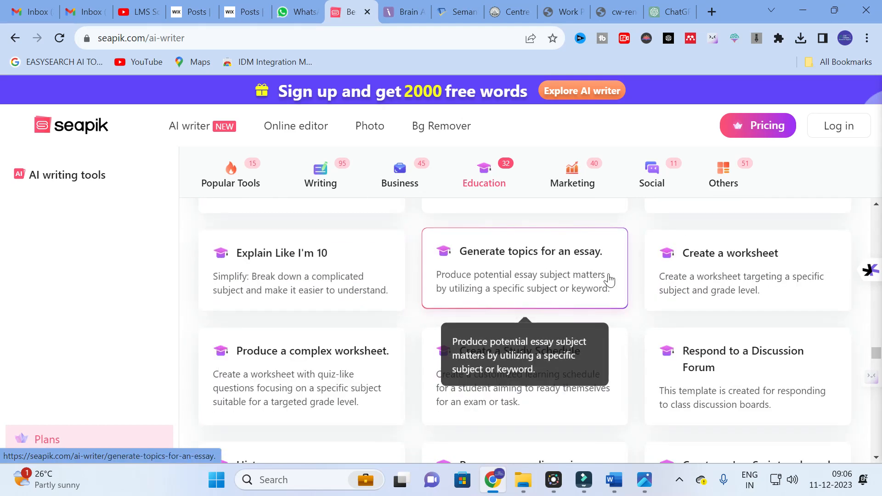
Review the remaining Education tools, from Create a Study Schedule and Essay generator for academic purposes to Create essay prompts.
scroll(606, 279, down, 3)
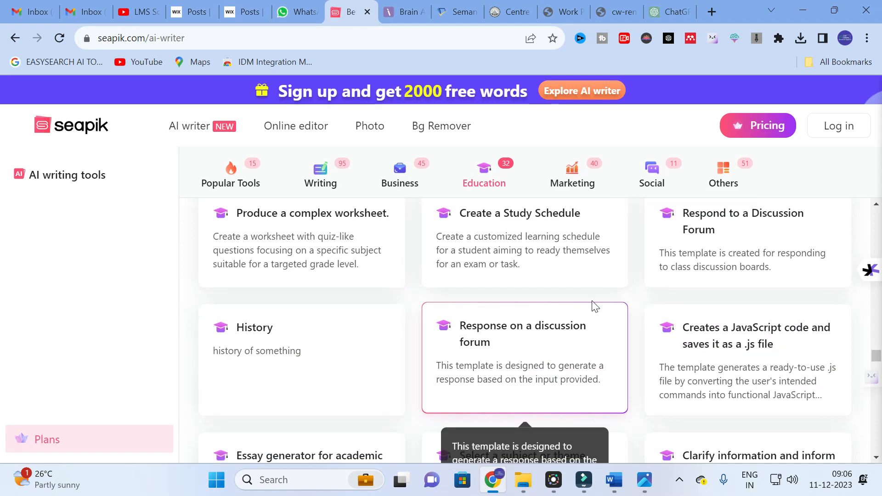
scroll(595, 306, down, 6)
scroll(585, 303, up, 3)
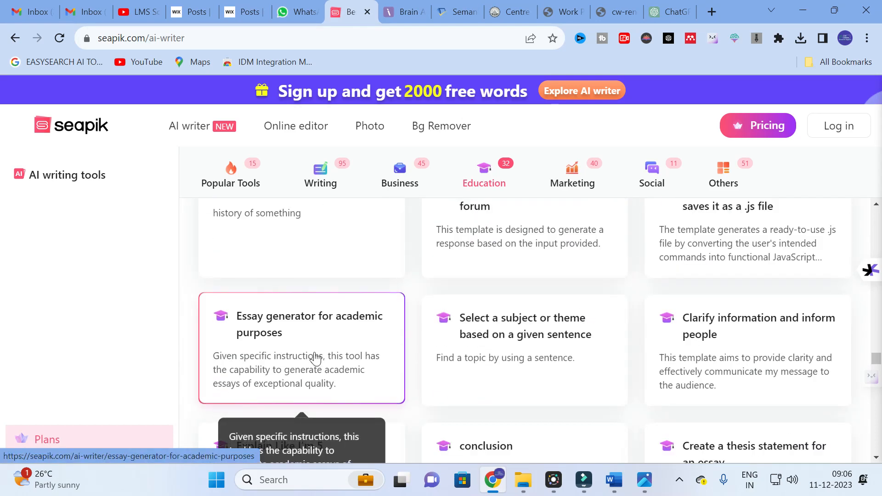
scroll(338, 348, down, 3)
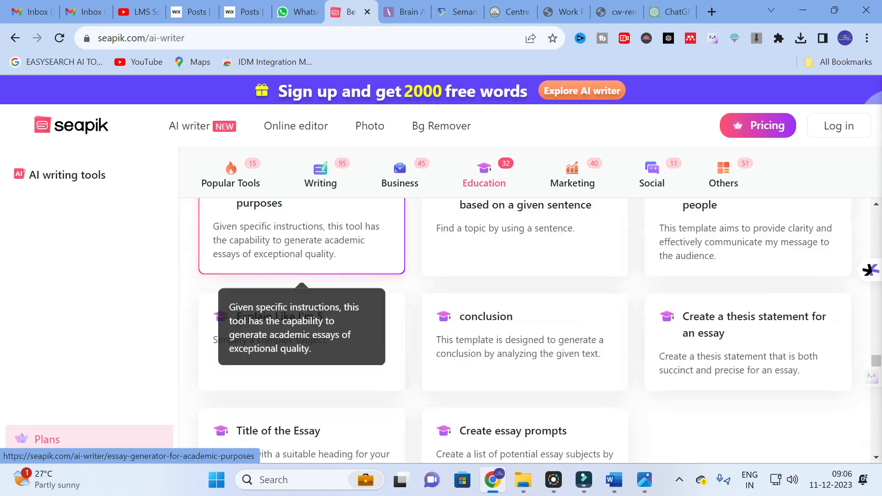
scroll(578, 339, down, 3)
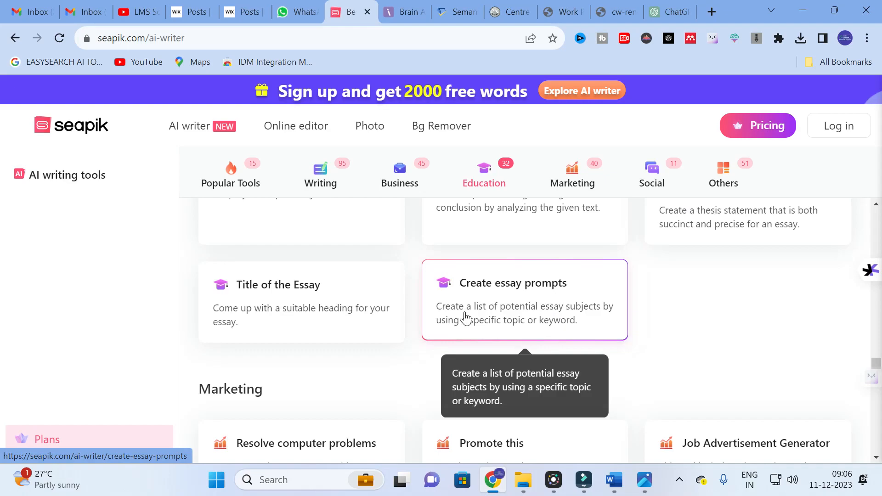
Return to the Popular Tools section and look over its writers and generators from Email ai writer to Ai essay writer.
scroll(466, 315, up, 20)
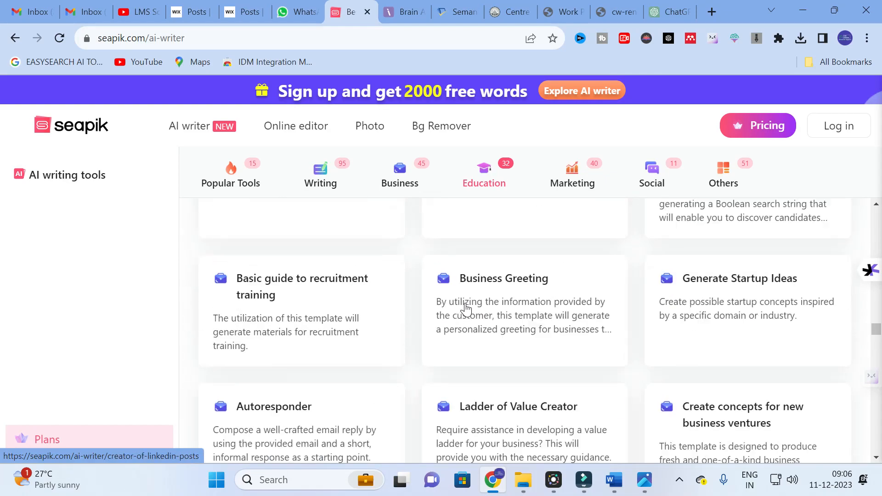
scroll(465, 310, up, 20)
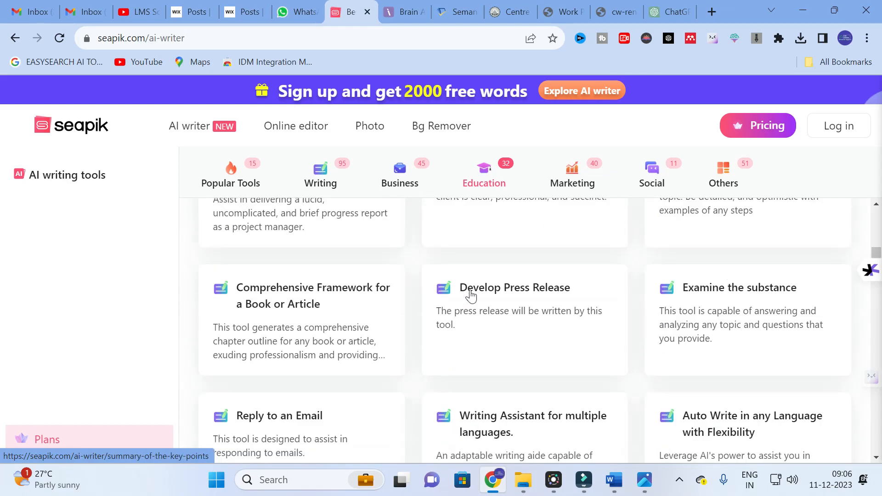
scroll(475, 295, up, 20)
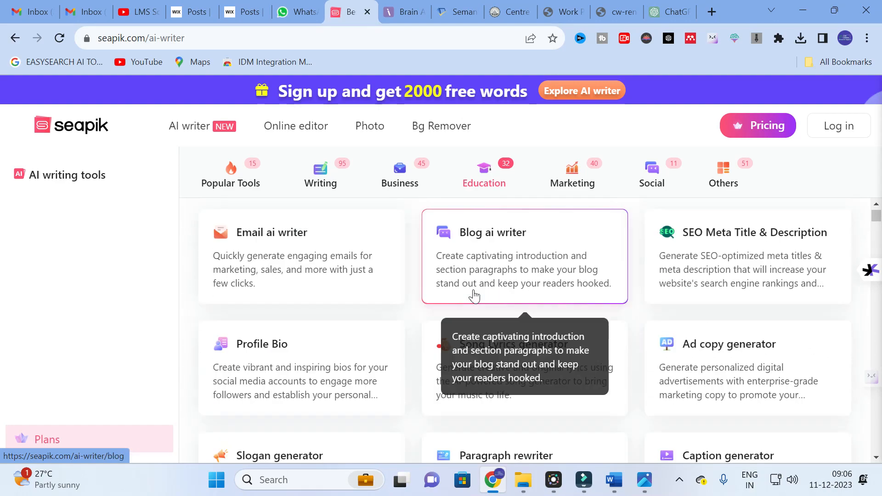
scroll(441, 310, down, 7)
scroll(397, 339, up, 3)
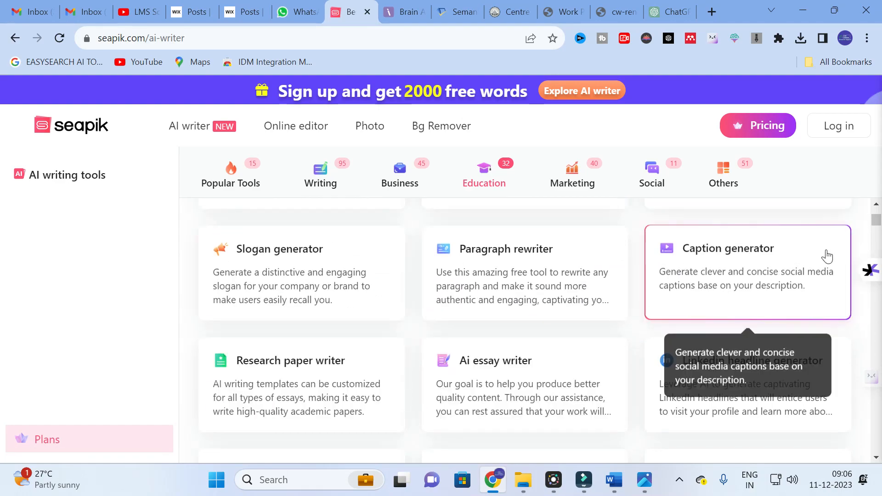
Log in to the Seapik site with Google, using the first account listed.
click(848, 130)
click(465, 321)
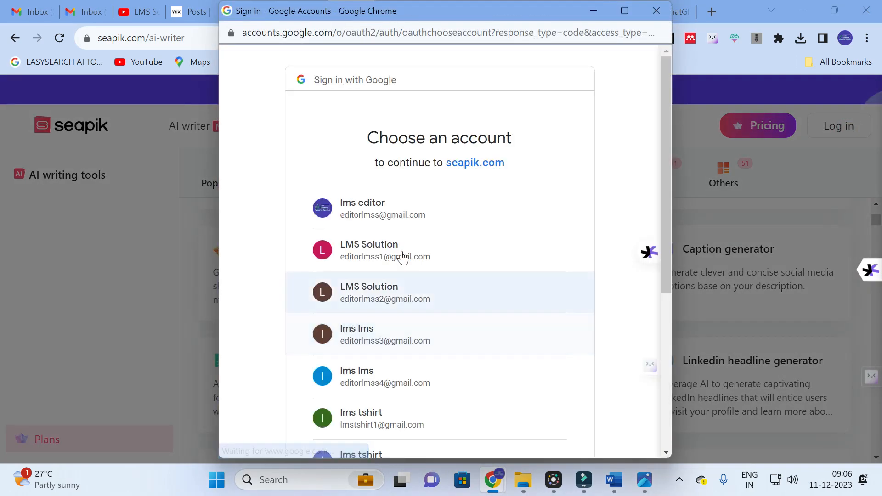
click(376, 205)
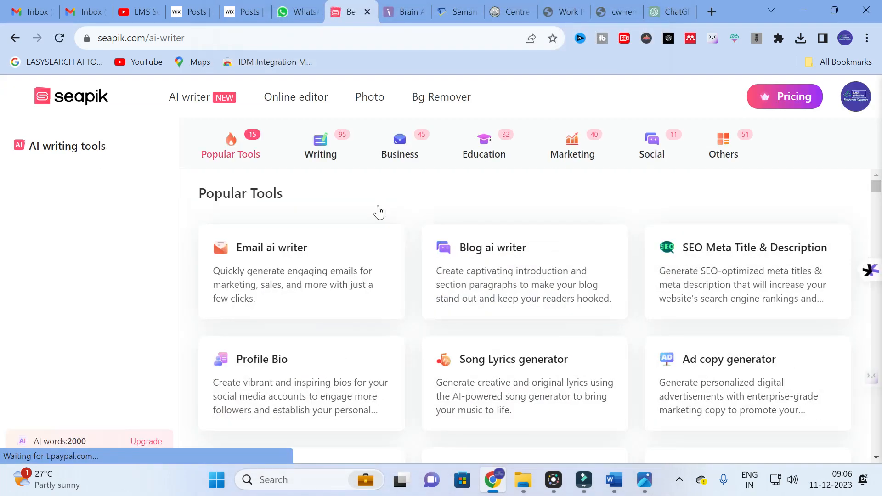
Find the Research paper writer among the Popular Tools and open it.
scroll(331, 305, down, 5)
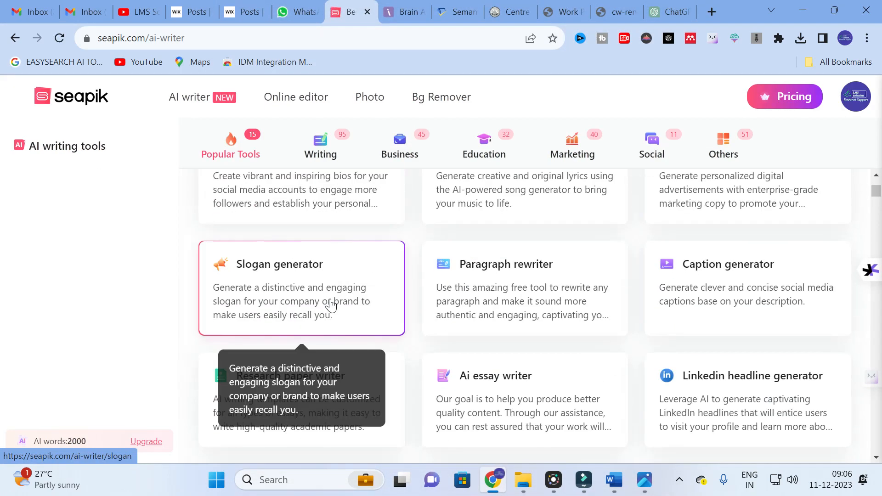
scroll(633, 291, down, 4)
scroll(420, 309, up, 3)
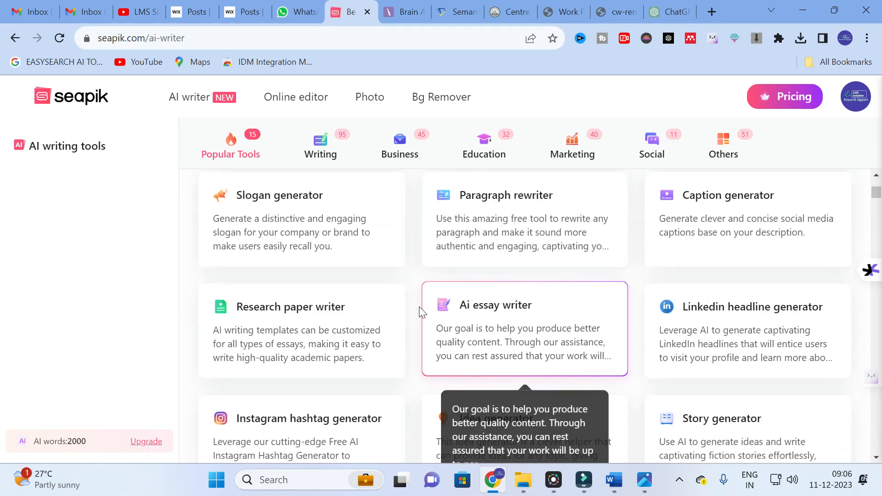
click(297, 315)
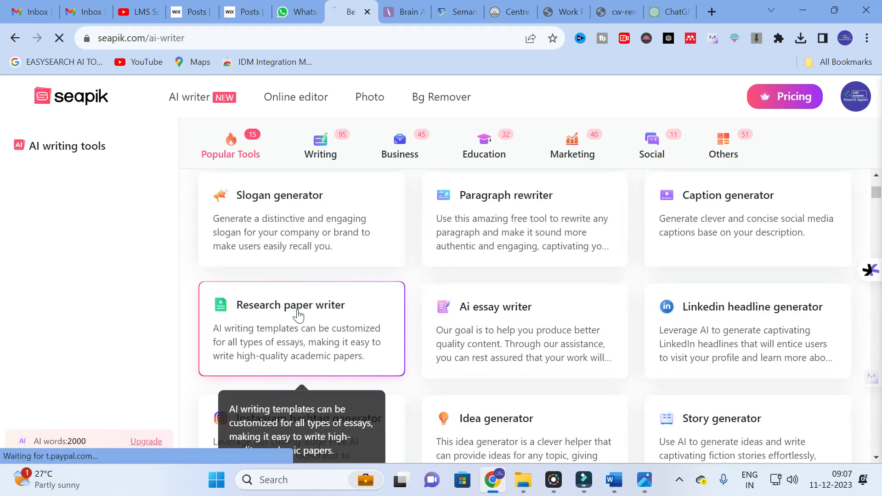
Enter "grid connected pv system for electric vehicle charging station" as the research paper's topic.
click(302, 288)
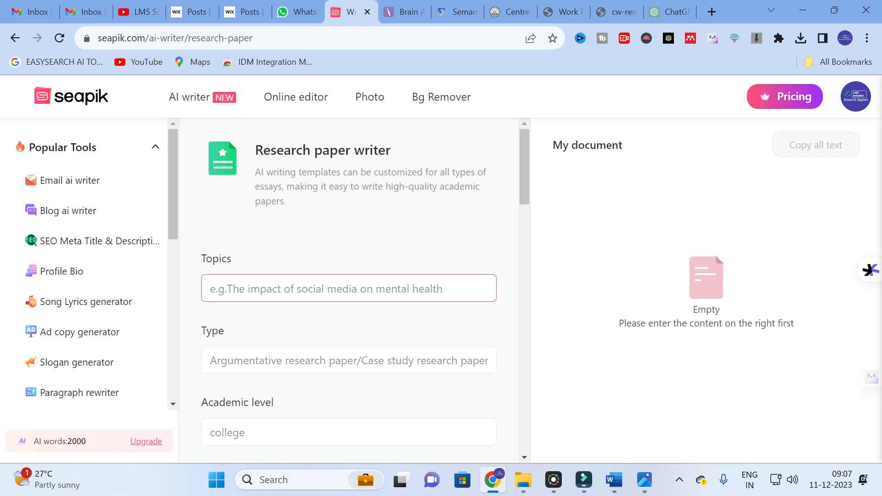
text(grid connected p)
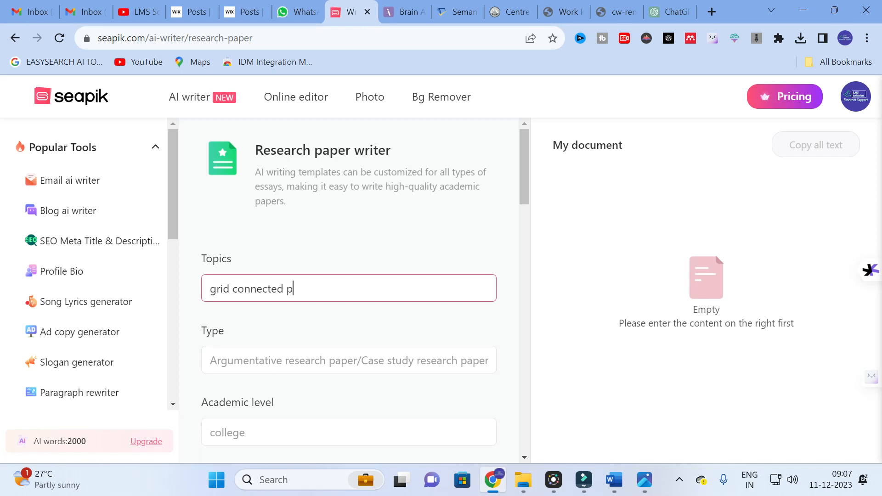
text(v system for electric vehicle char)
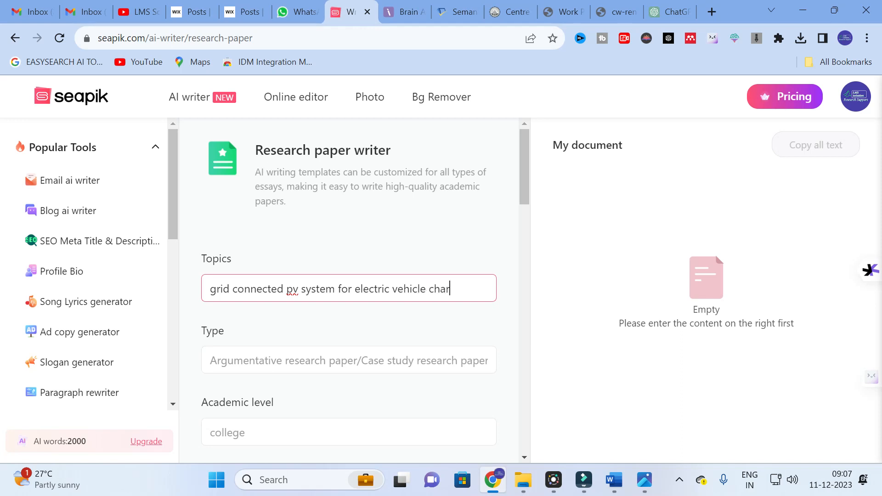
text(tation)
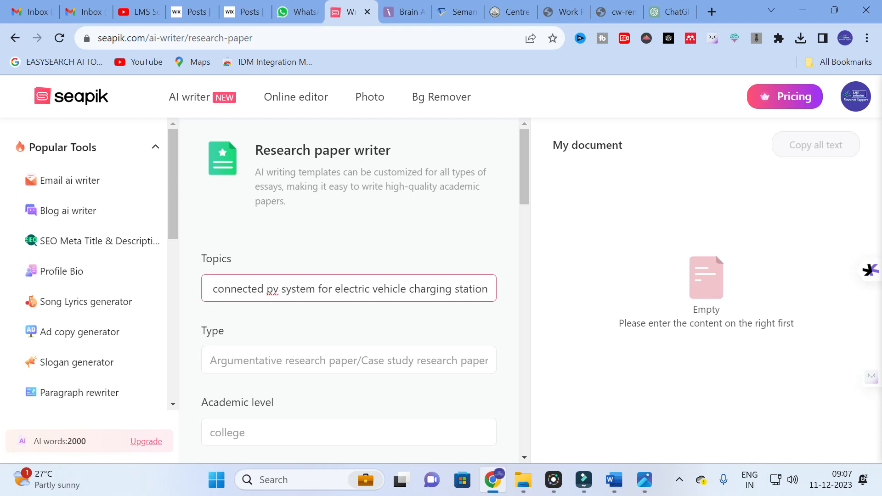
Fill in "research paper" as the paper's type and "research scholar" as the academic level.
scroll(252, 295, down, 2)
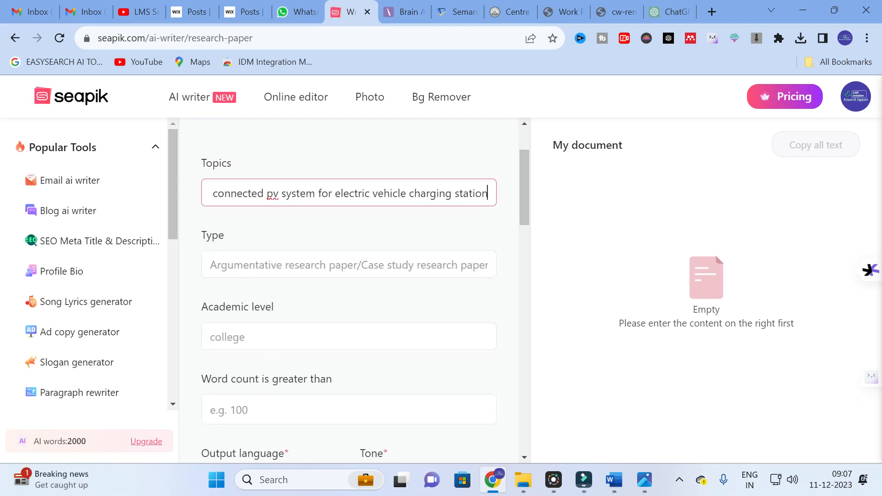
click(252, 295)
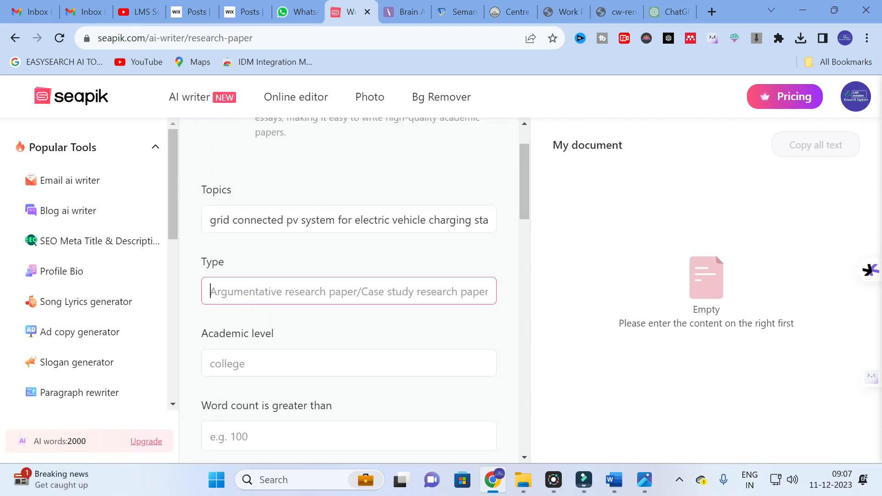
text(rese)
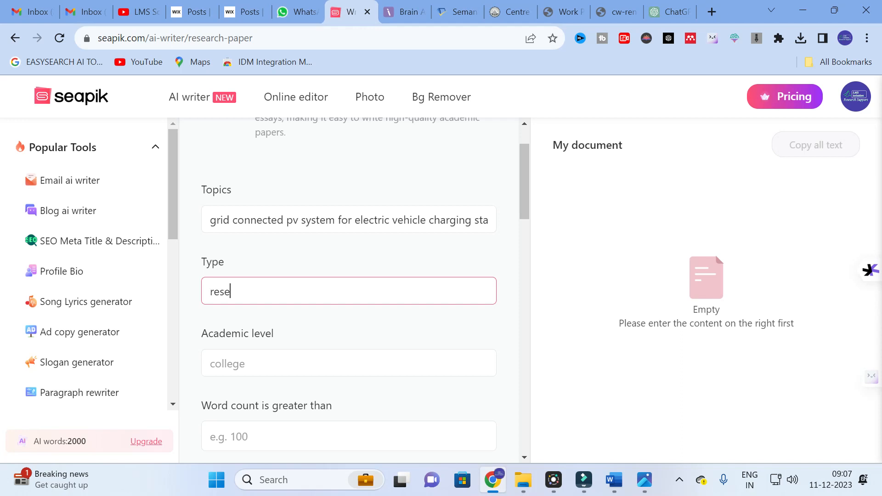
text(arch paper)
click(267, 361)
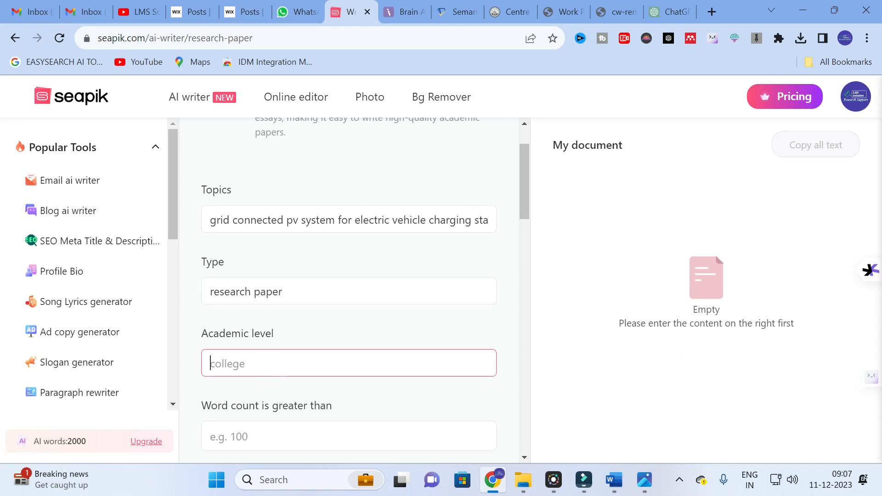
text(researche)
key(BackSpace)
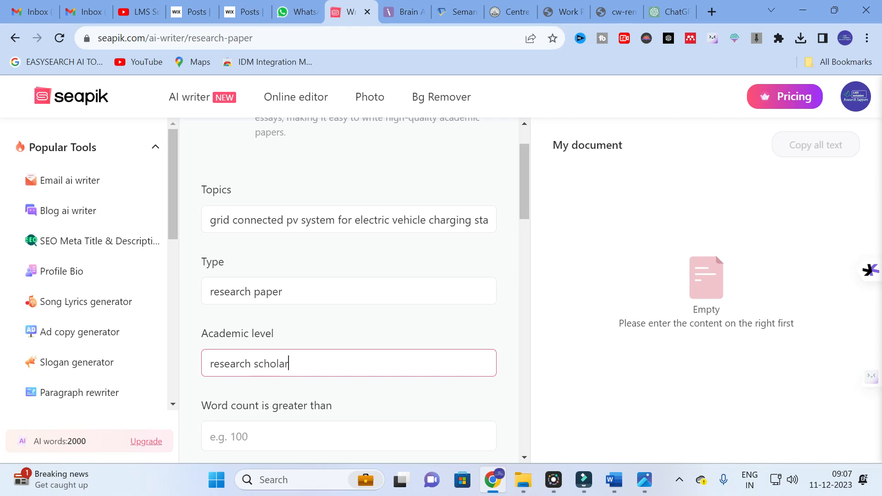
Set the minimum word count to 500 and choose English as the output language.
scroll(317, 330, down, 5)
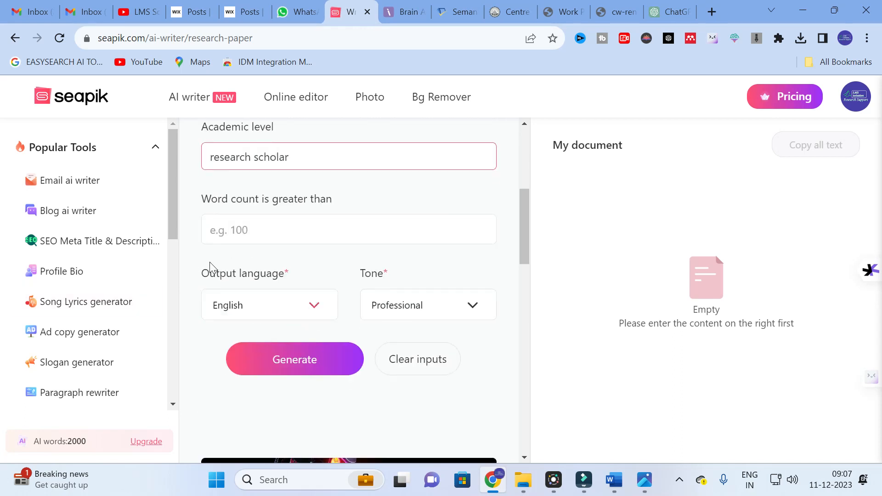
click(233, 226)
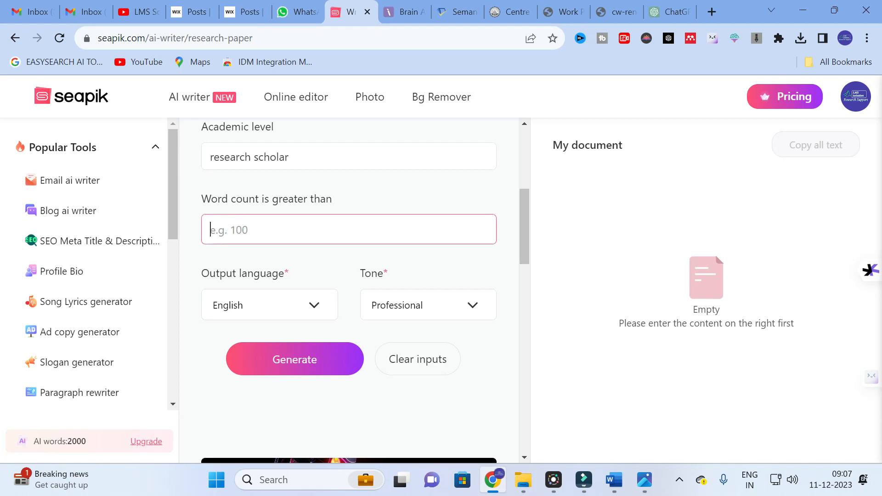
text(500)
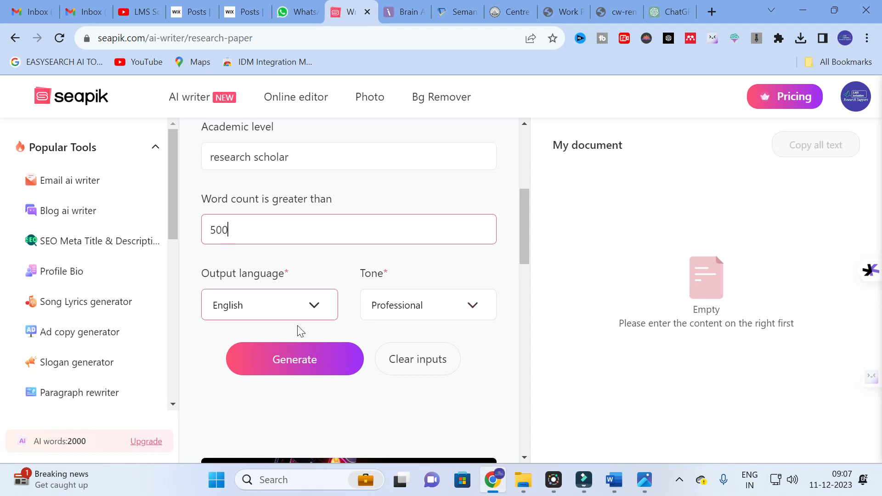
click(276, 307)
click(263, 351)
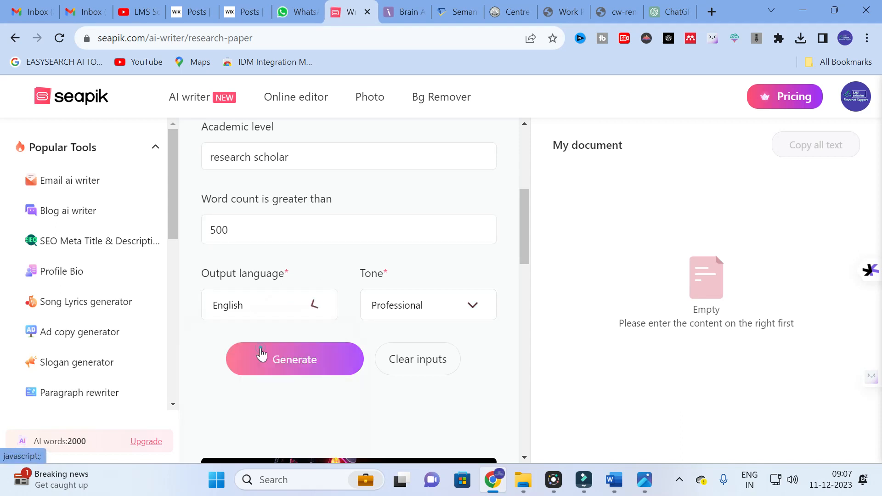
Look through the available output languages for the research paper, keeping English selected.
click(297, 304)
scroll(269, 409, down, 1)
scroll(274, 408, down, 6)
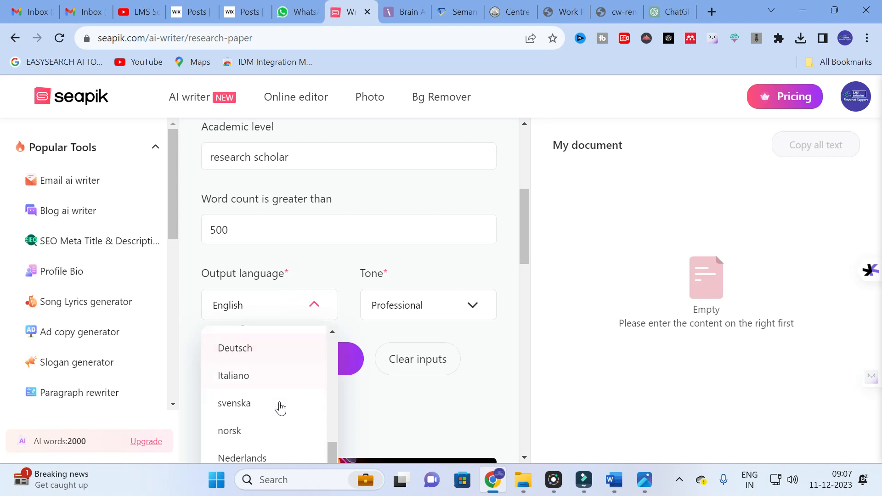
scroll(264, 374, up, 3)
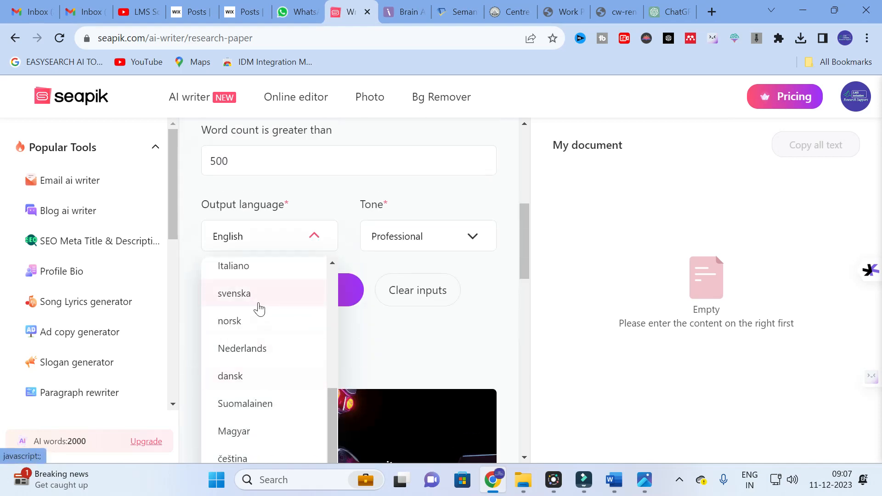
scroll(255, 309, up, 6)
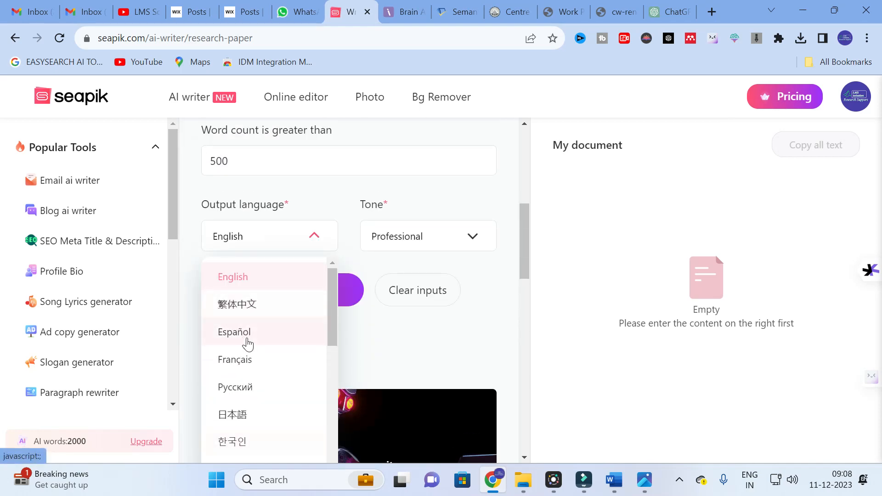
scroll(248, 349, down, 5)
scroll(249, 349, down, 2)
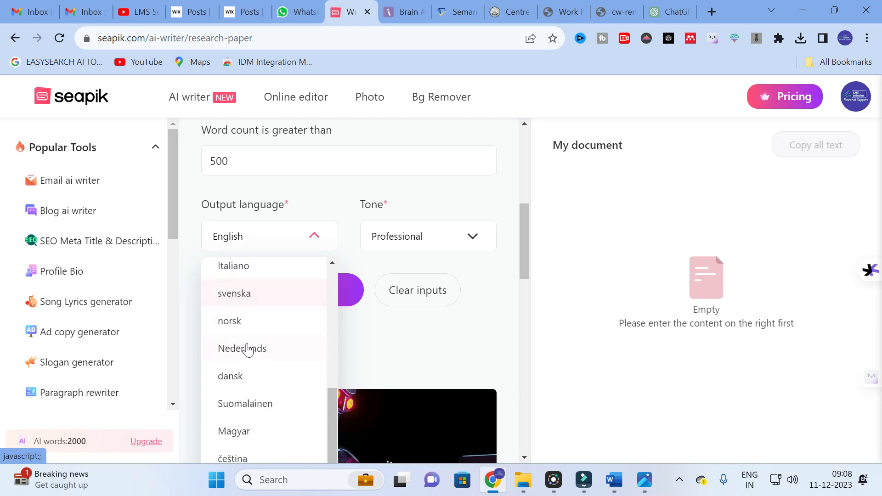
click(443, 361)
Look over the tone options and choose Professional as the research paper's tone.
click(415, 242)
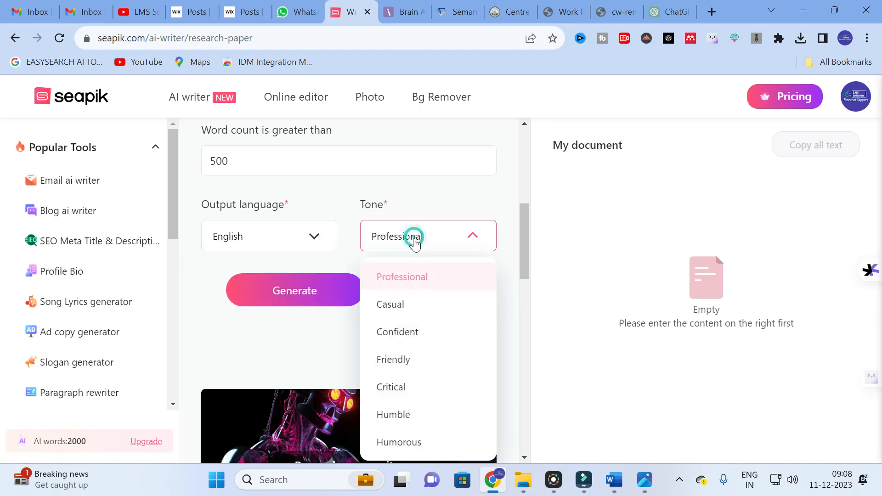
scroll(428, 349, down, 4)
scroll(424, 345, up, 3)
scroll(421, 344, up, 1)
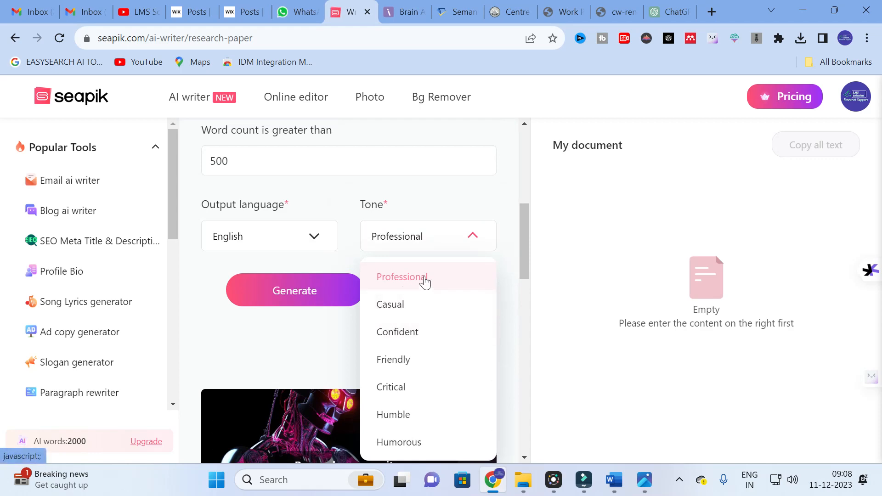
click(422, 278)
Review the filled-in research paper form and generate the paper.
scroll(351, 331, up, 1)
scroll(351, 332, up, 7)
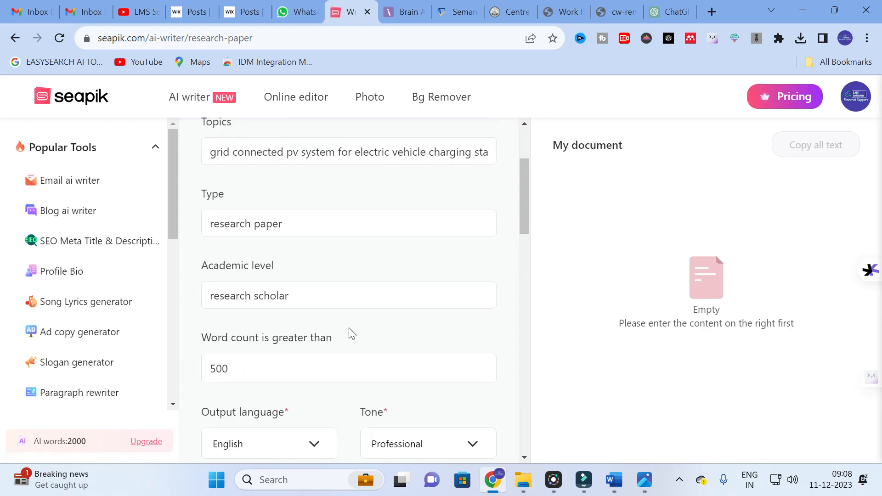
scroll(350, 332, down, 9)
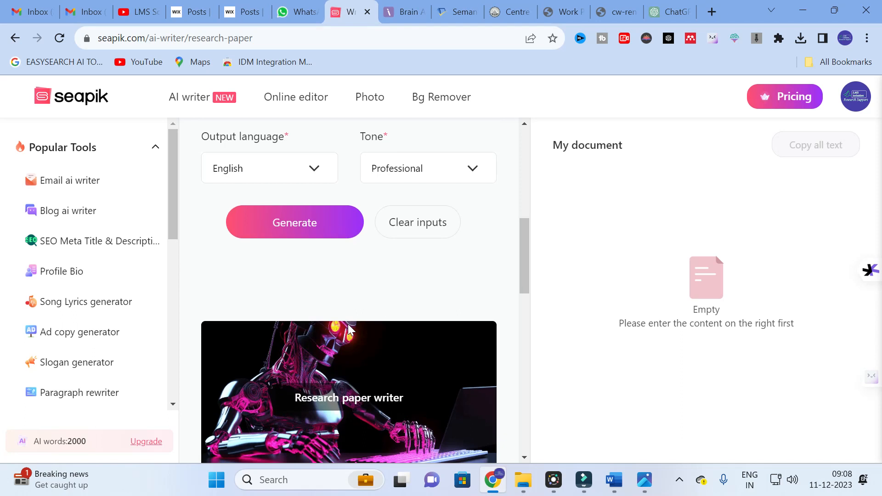
scroll(348, 325, up, 4)
scroll(348, 327, down, 2)
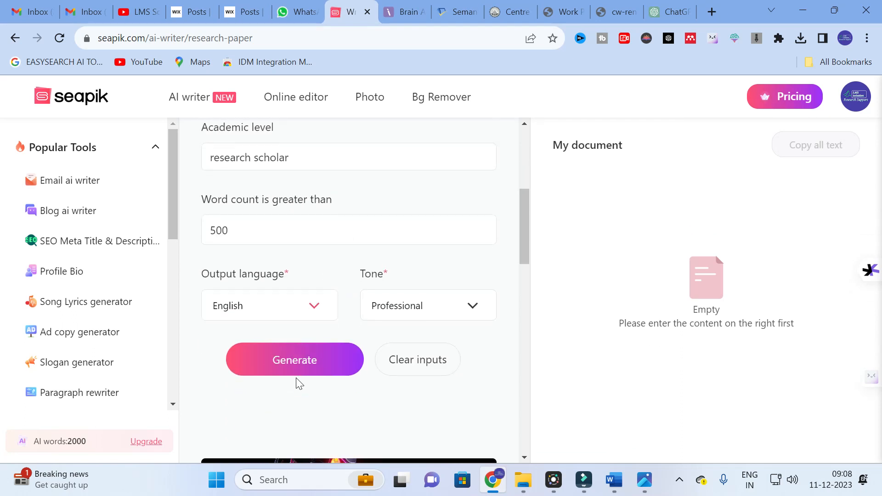
click(289, 360)
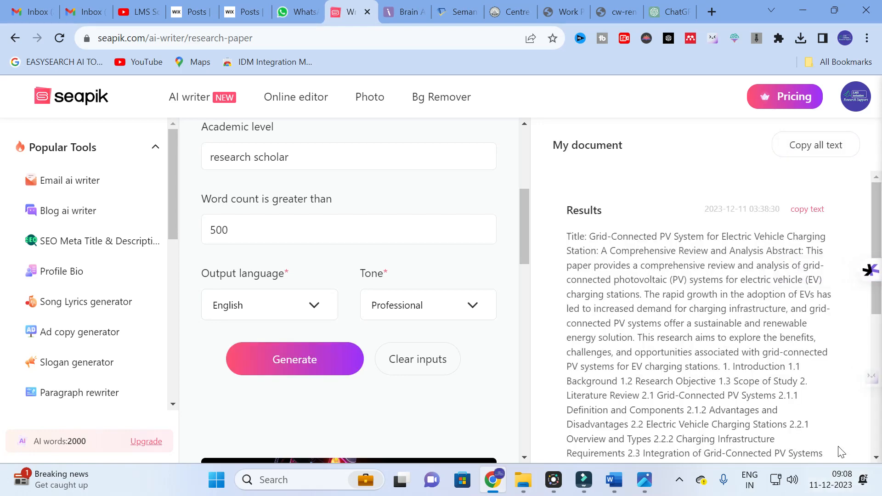
Read through the generated research paper, examining its title, abstract, section outline and closing note.
scroll(699, 317, down, 6)
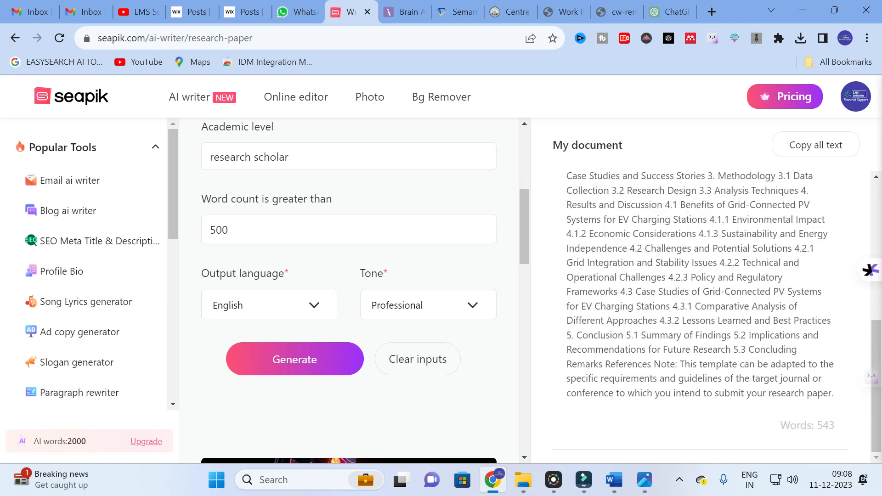
scroll(698, 317, up, 4)
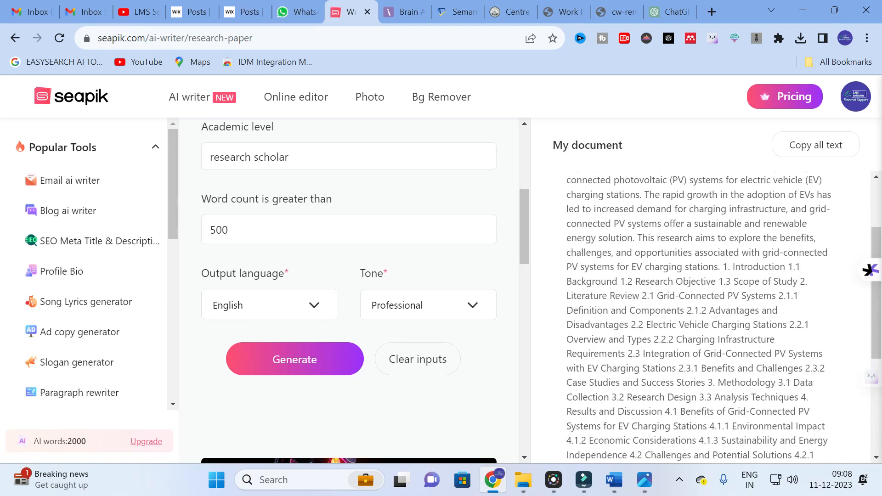
scroll(619, 215, up, 3)
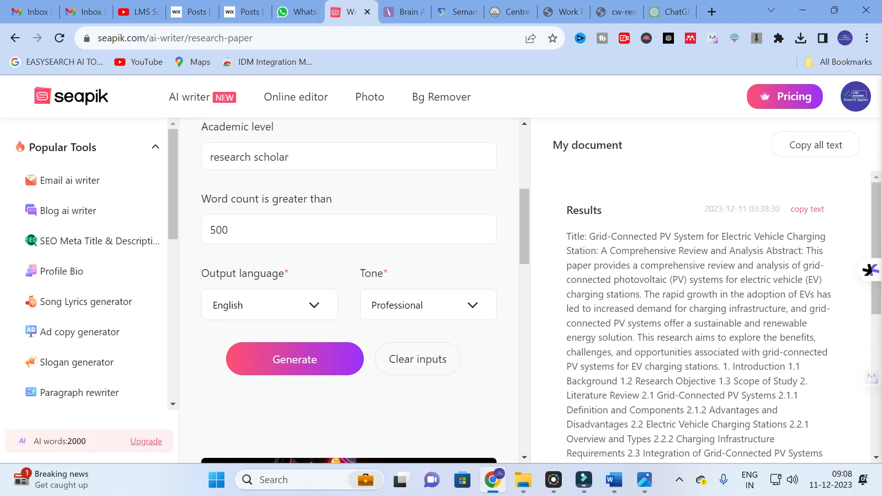
click(601, 252)
scroll(698, 317, down, 2)
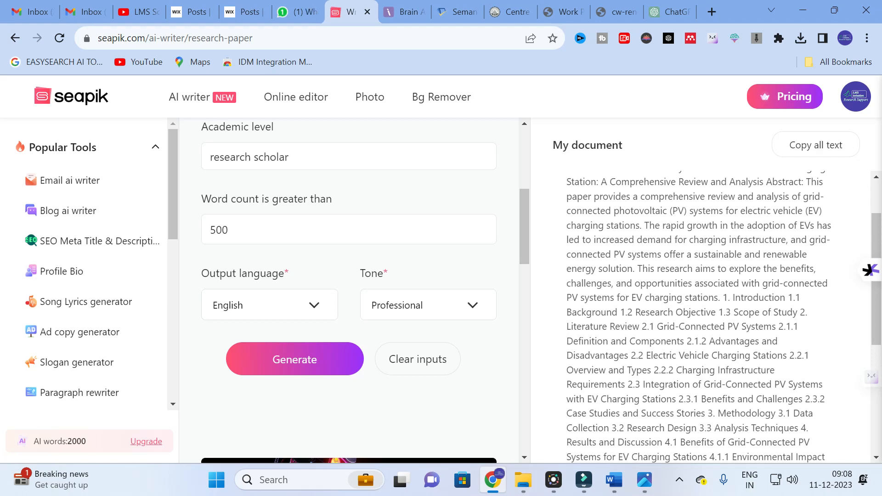
scroll(698, 317, down, 2)
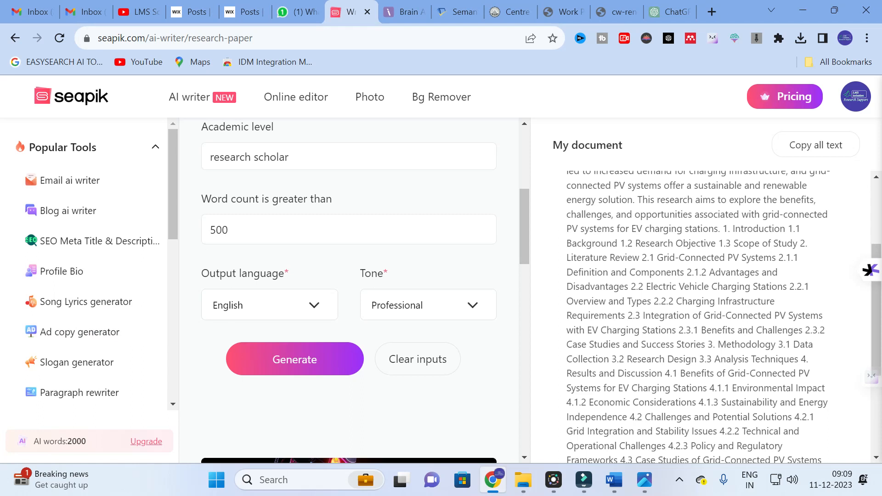
scroll(535, 236, down, 2)
scroll(536, 236, up, 2)
drag(722, 228, 795, 286)
click(731, 281)
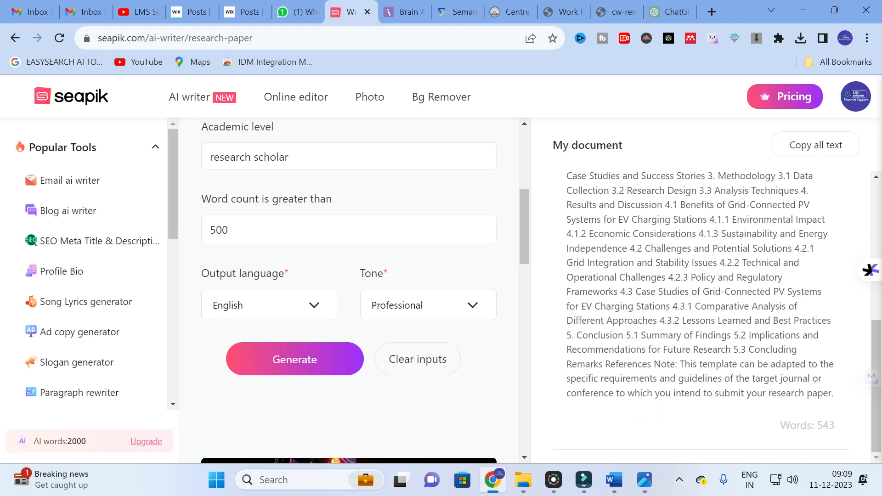
scroll(701, 317, up, 3)
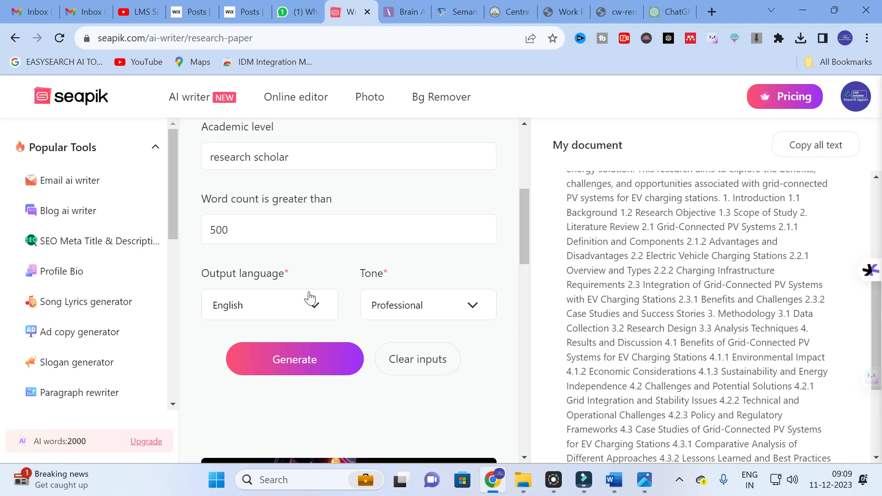
Review the research paper form's topic, type, academic level and minimum word count against the generated text.
scroll(243, 260, up, 1)
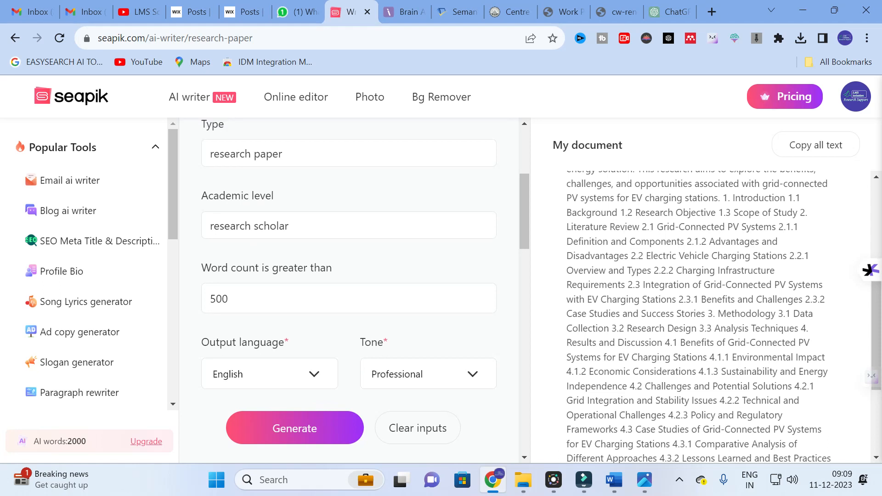
scroll(272, 261, up, 2)
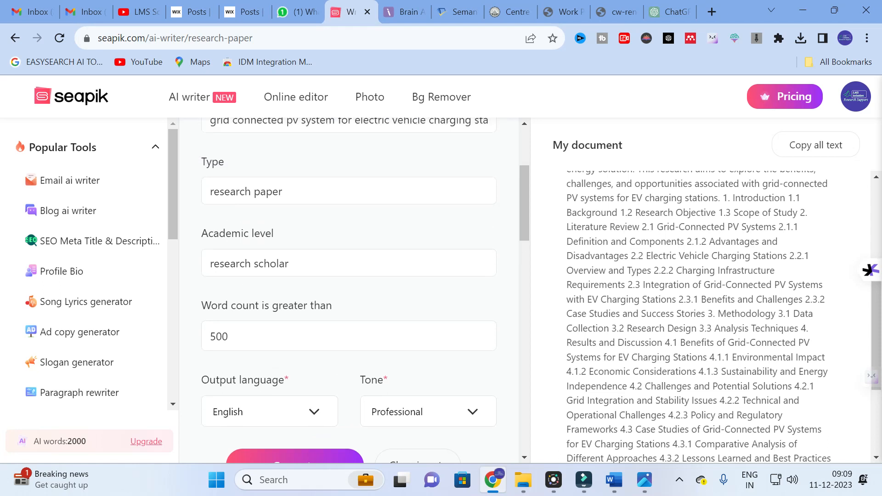
scroll(272, 262, down, 2)
click(234, 299)
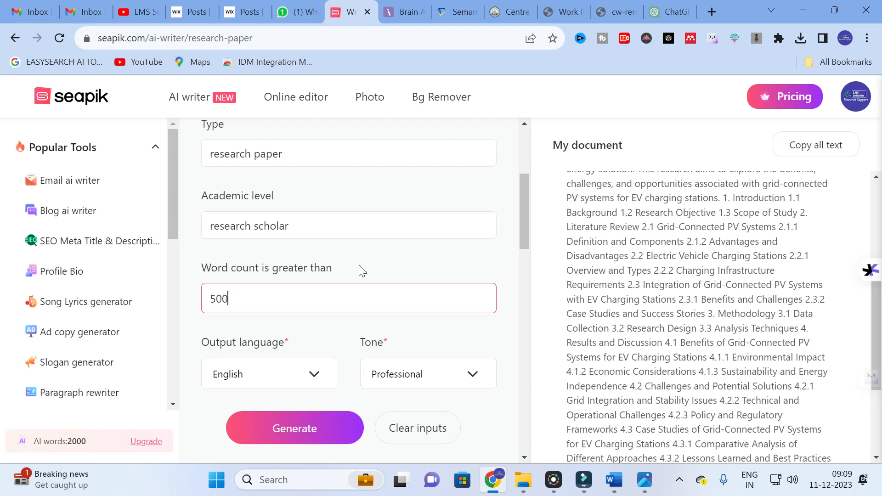
scroll(178, 286, up, 5)
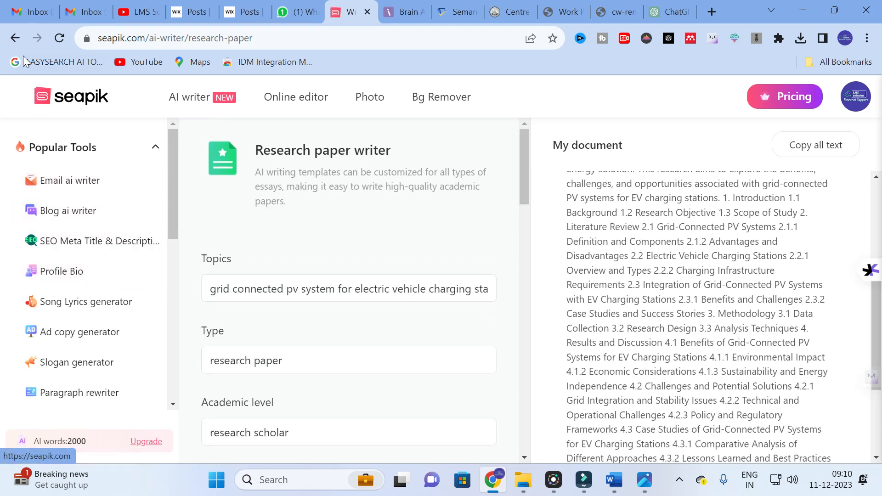
Return to the AI writing tools overview, browse the writing tools and open Phrase Creator.
click(15, 38)
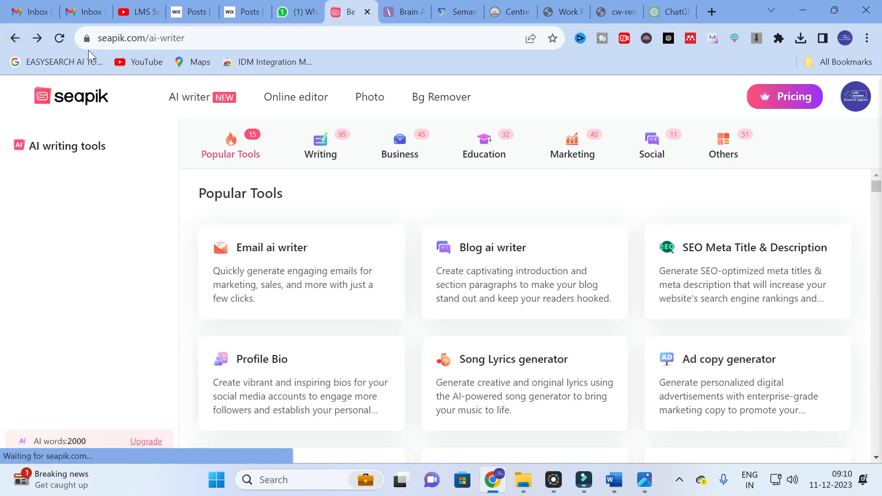
scroll(407, 305, down, 15)
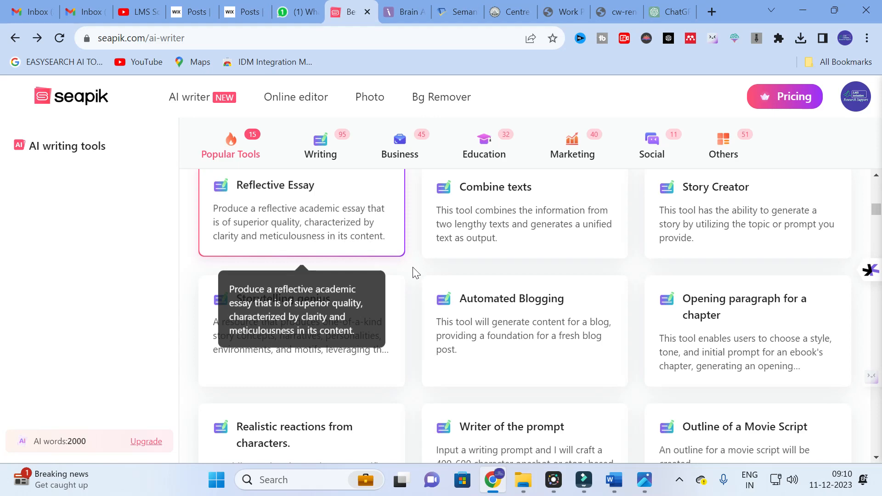
scroll(488, 280, down, 10)
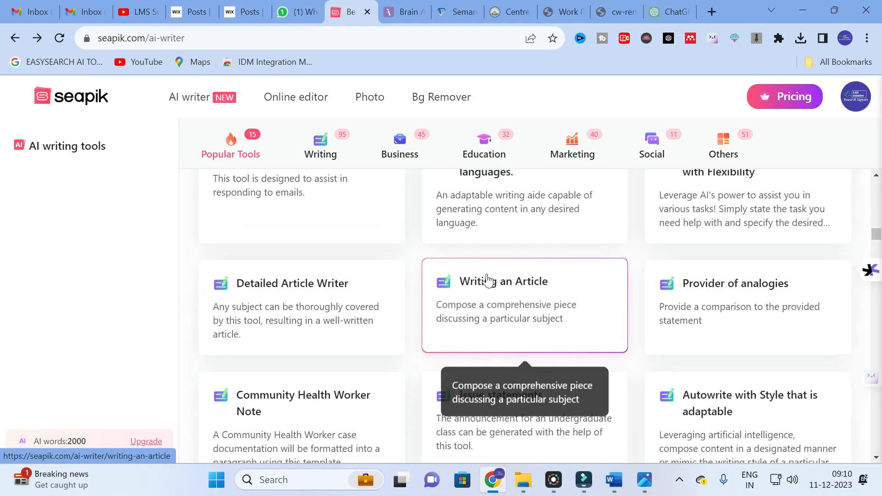
scroll(488, 280, down, 10)
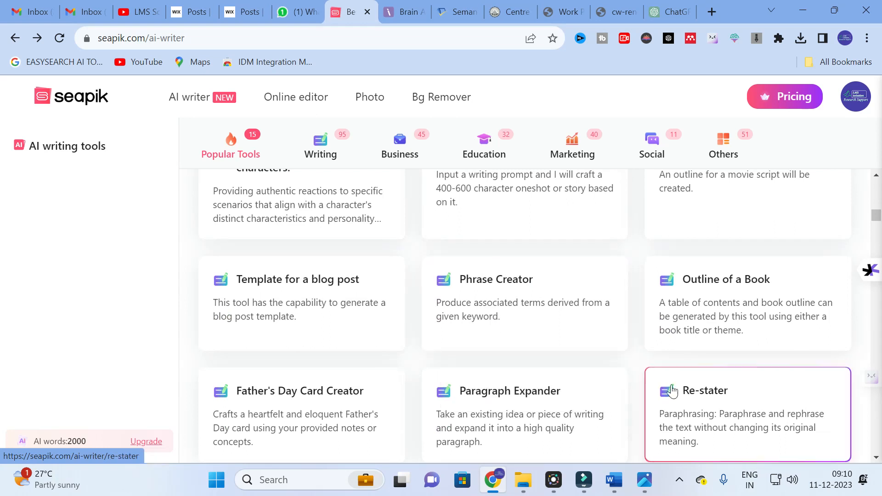
click(500, 304)
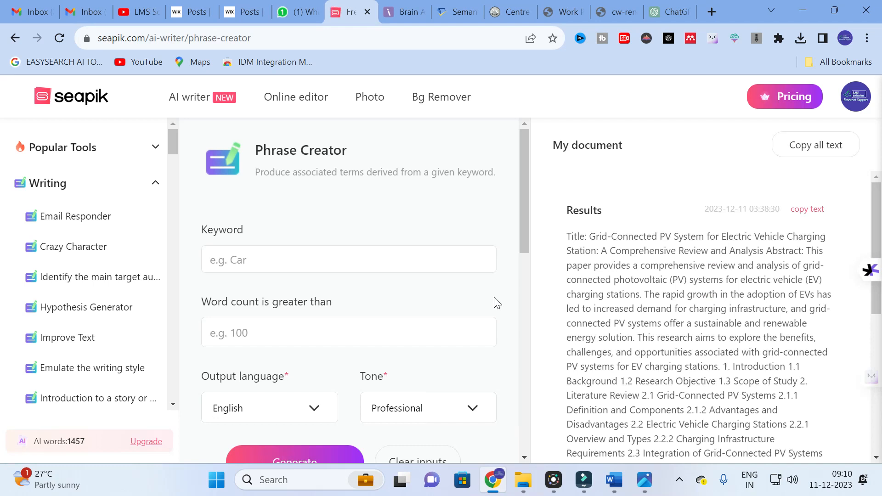
Enter "renewable" as the Phrase Creator keyword and set the minimum word count to 100.
click(267, 257)
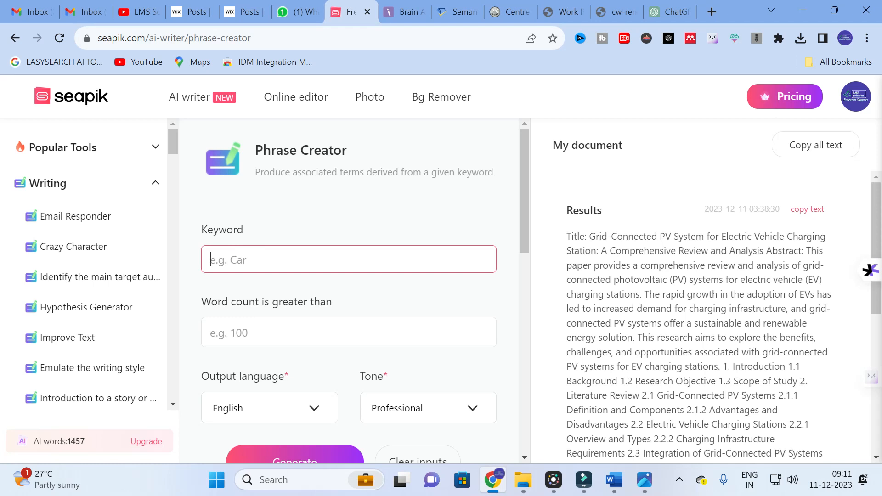
text(renewable)
click(251, 331)
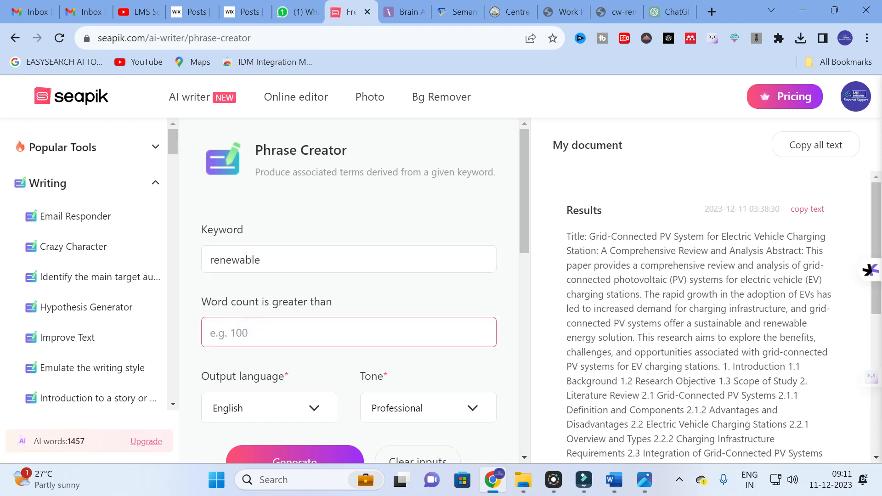
text(99)
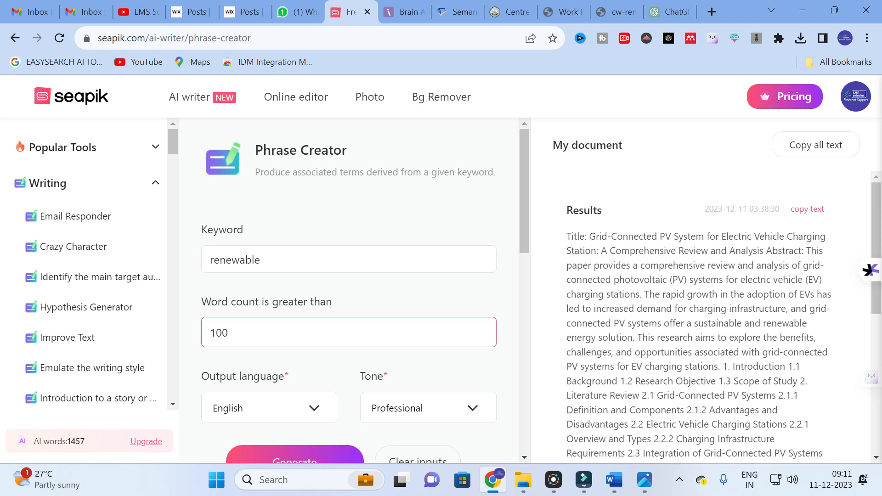
Check the output language and tone options, keep English and Professional, and generate the associated terms.
scroll(284, 334, down, 3)
click(315, 274)
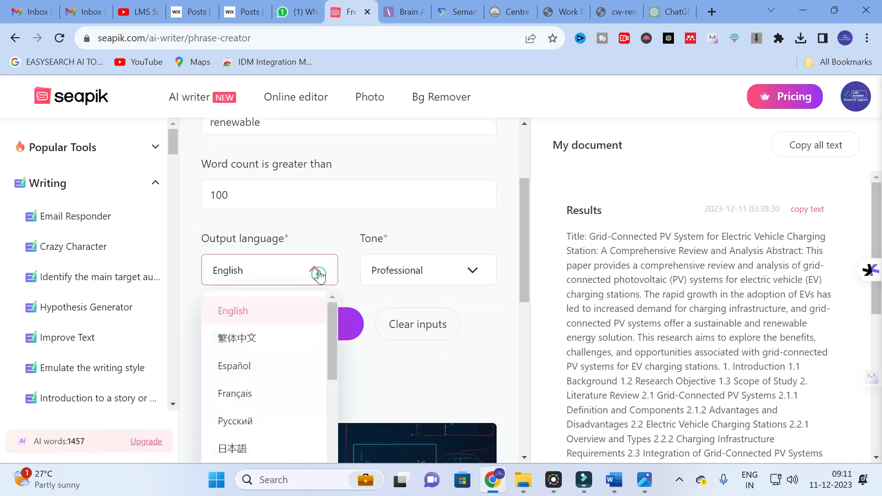
click(369, 292)
click(407, 280)
click(394, 311)
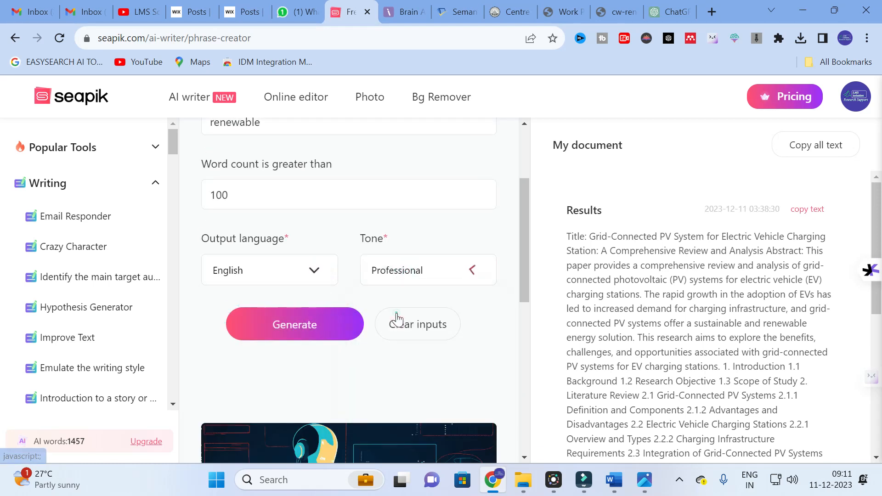
click(290, 323)
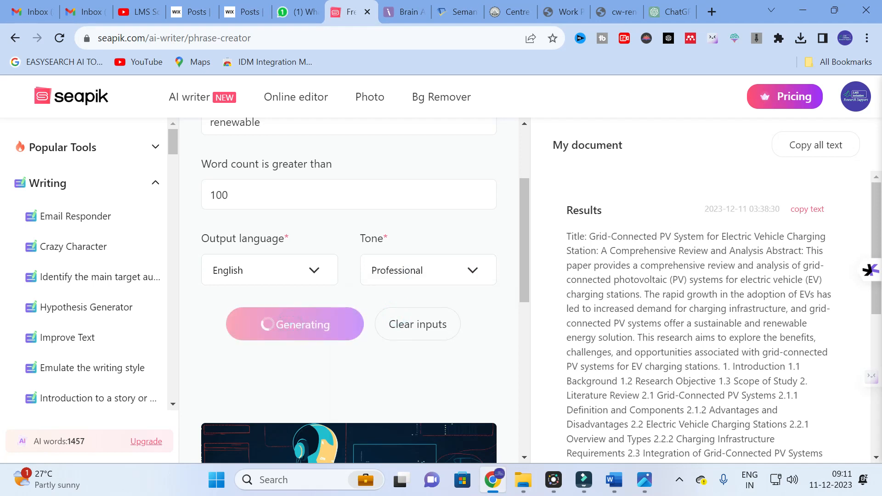
Read through the generated list of terms associated with the keyword.
scroll(431, 229, up, 3)
scroll(324, 156, down, 3)
scroll(325, 156, up, 3)
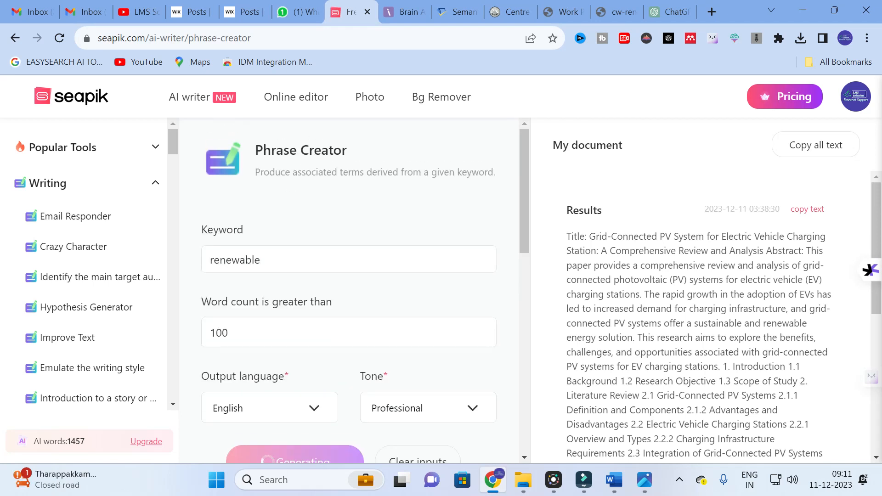
scroll(453, 173, down, 1)
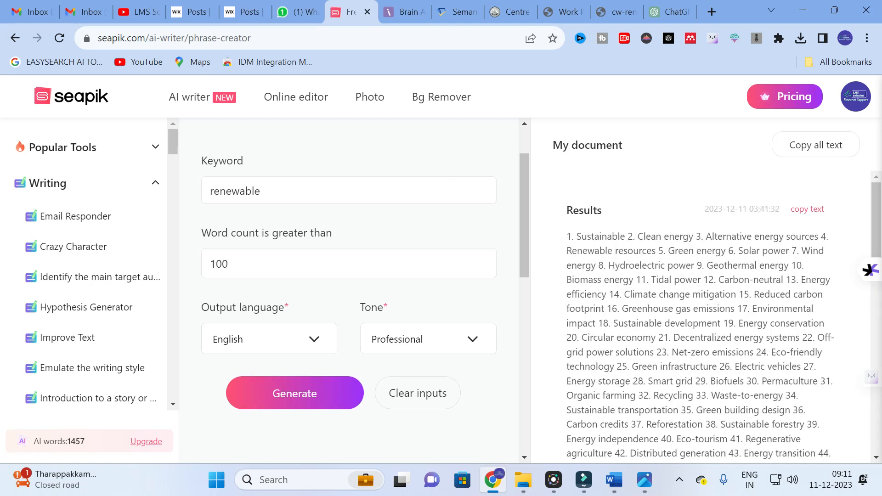
scroll(699, 296, down, 8)
scroll(697, 293, up, 3)
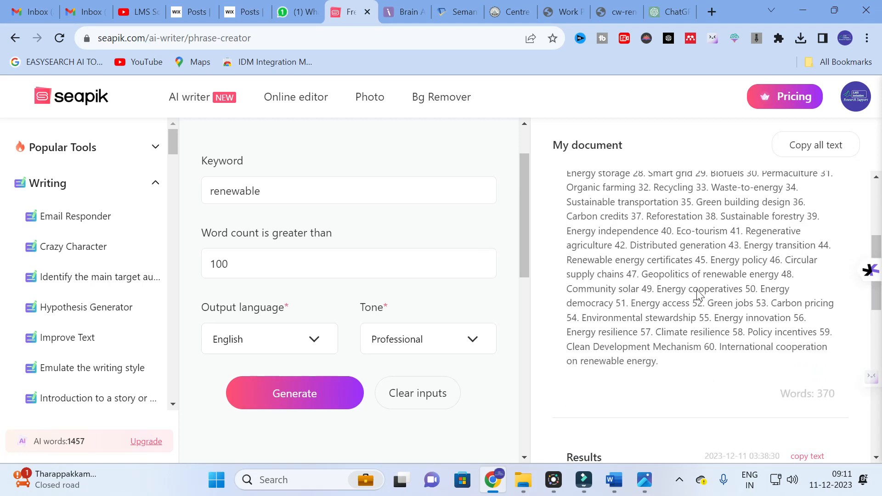
Review the whole list of generated terms again, down to the earlier research paper result in the document.
scroll(698, 294, down, 1)
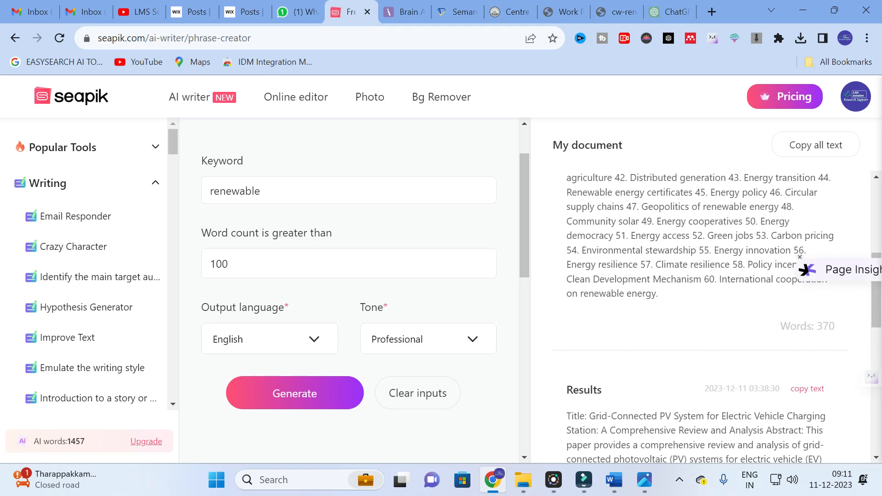
scroll(638, 293, up, 5)
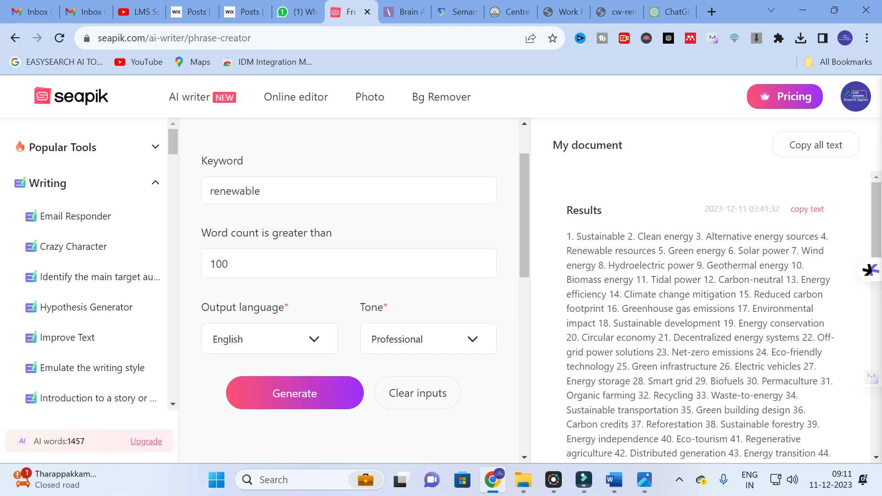
scroll(661, 299, down, 6)
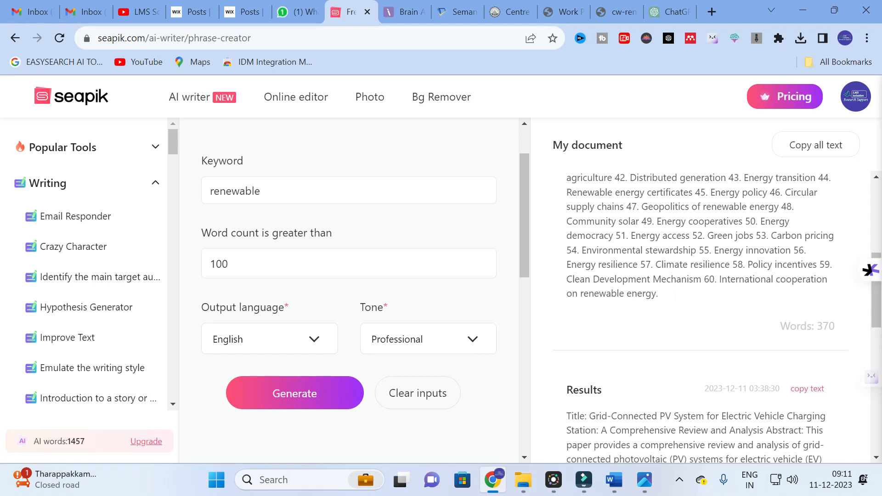
scroll(342, 288, up, 2)
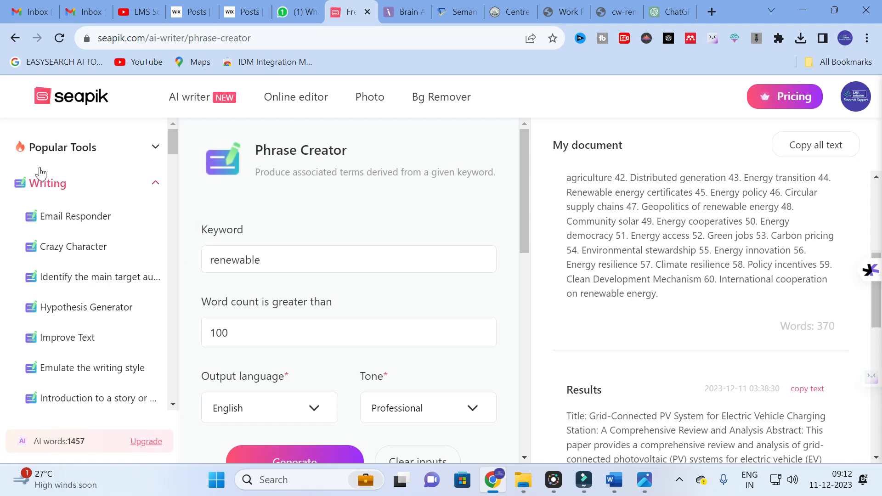
Leave Phrase Creator and look over Seapik's online photo editor page and its free photo library.
click(16, 36)
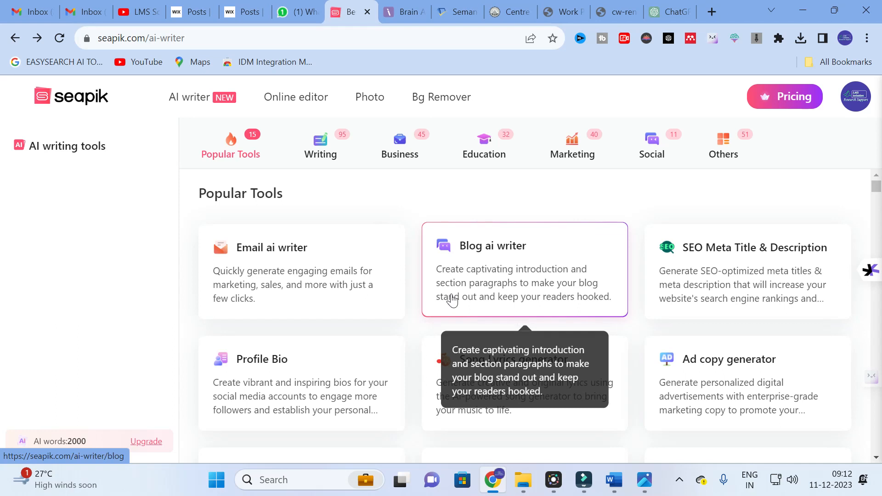
click(313, 99)
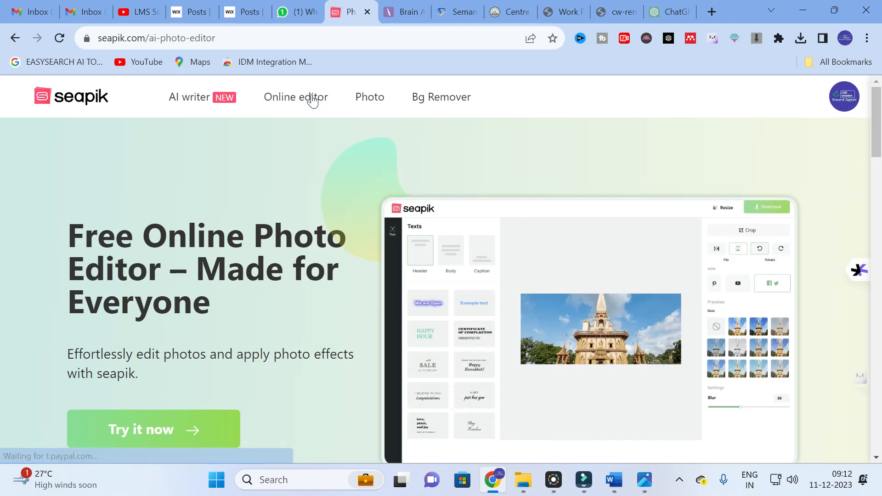
click(374, 102)
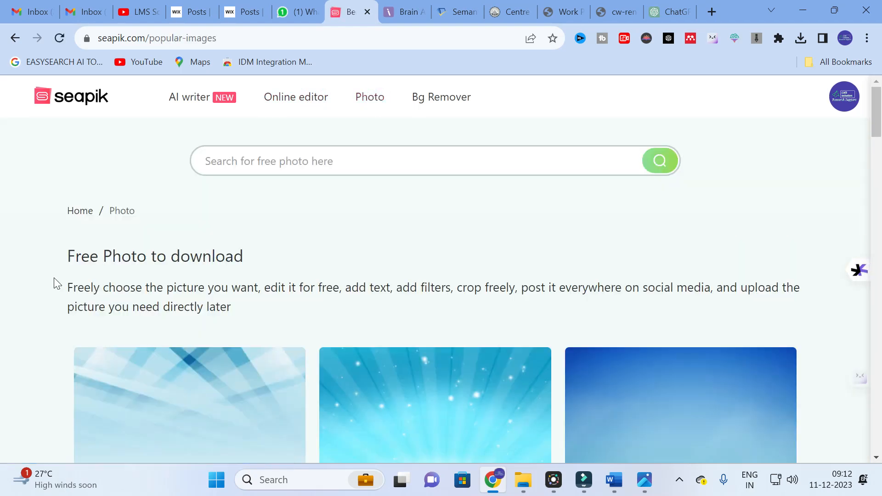
scroll(246, 254, down, 4)
scroll(246, 254, up, 4)
View the background remover page, and return to the AI writer tools overview.
click(428, 98)
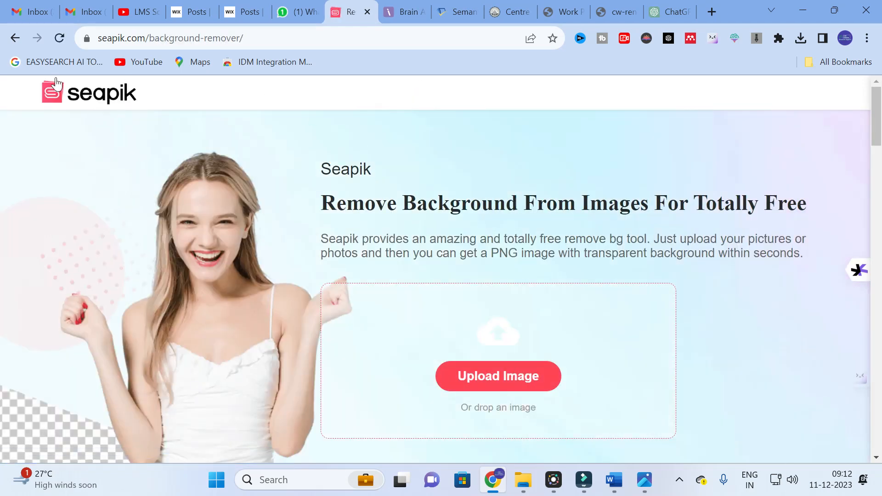
click(9, 40)
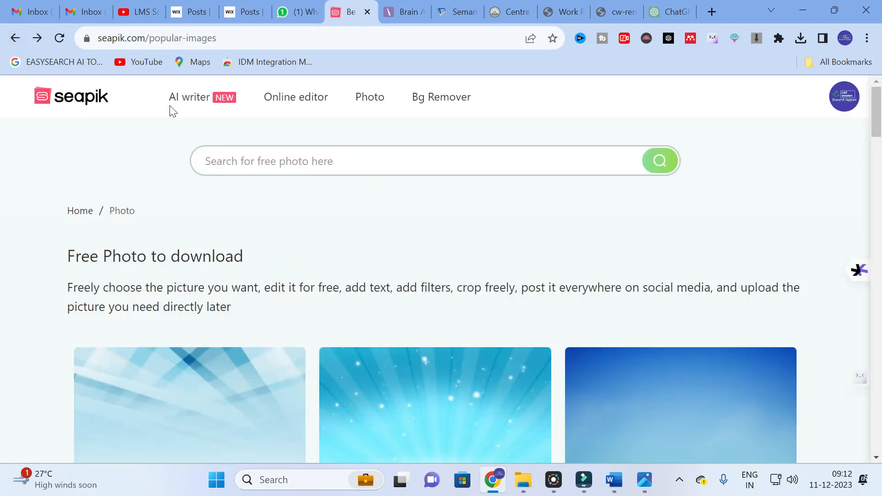
click(196, 100)
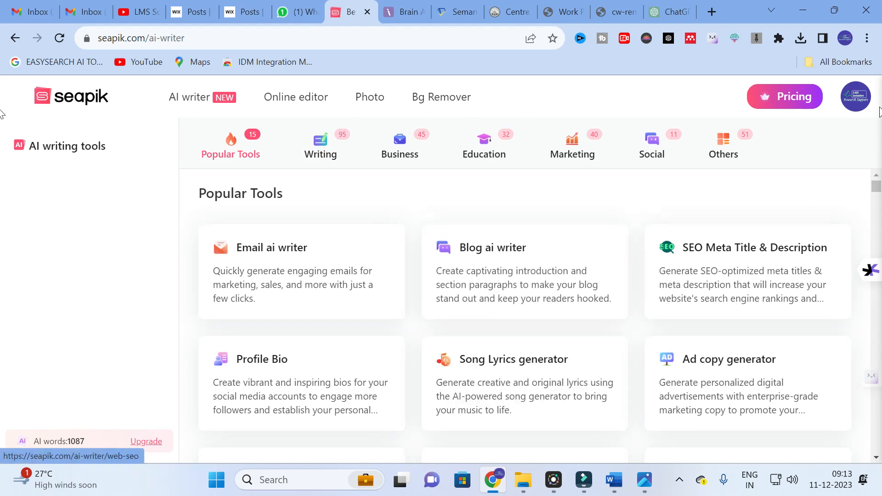
Open the AI Writer pricing page and examine the 3-day, 7-day and yearly plans and what the premium plans include.
mouse_move(854, 107)
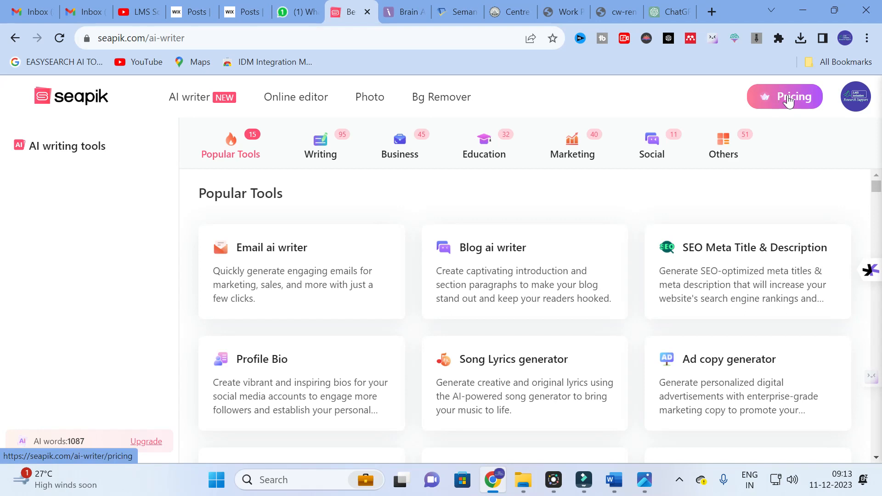
click(788, 98)
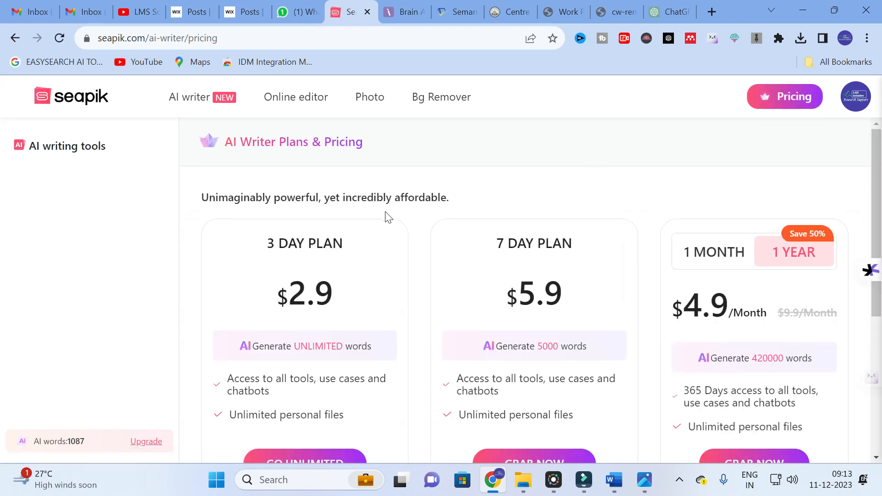
scroll(399, 221, down, 2)
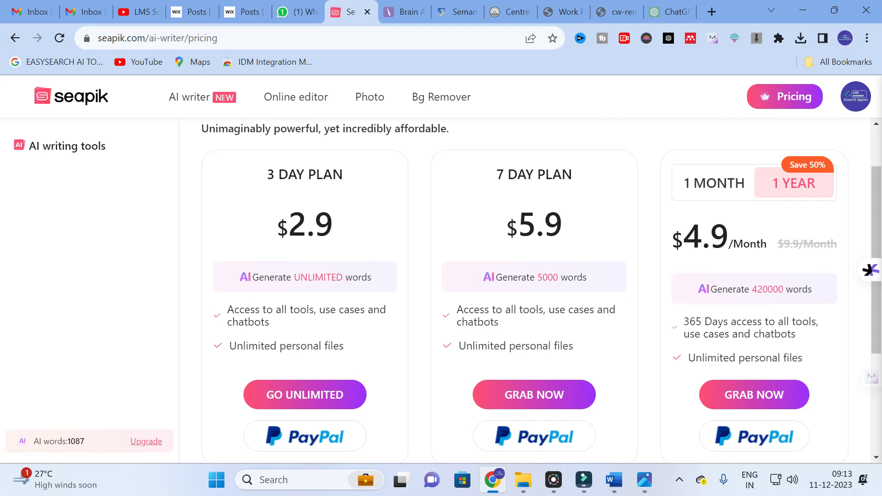
scroll(350, 356, down, 3)
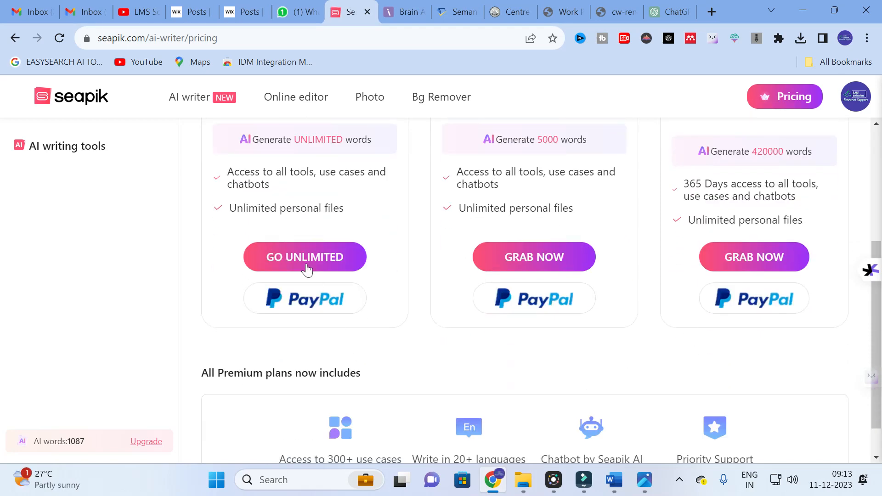
scroll(570, 266, up, 5)
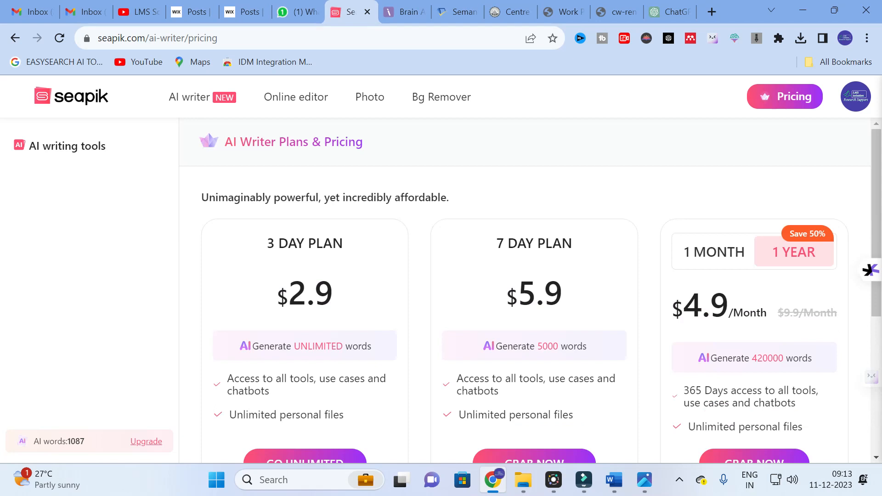
scroll(525, 289, down, 2)
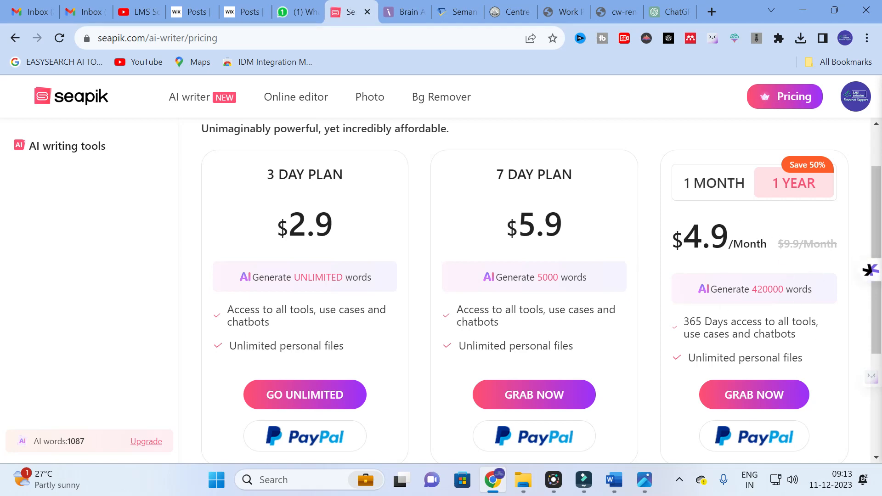
scroll(183, 232, down, 4)
scroll(183, 232, up, 5)
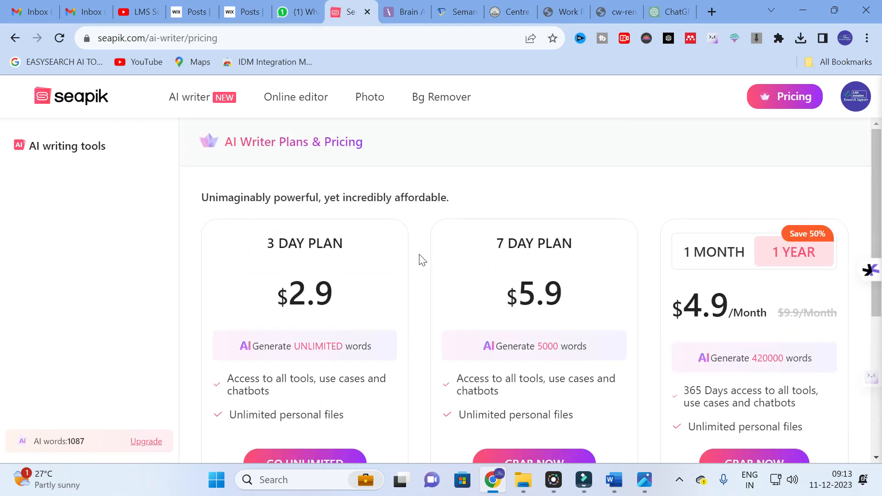
Go back from the pricing page through the previously visited pages and reopen the AI writer.
click(11, 41)
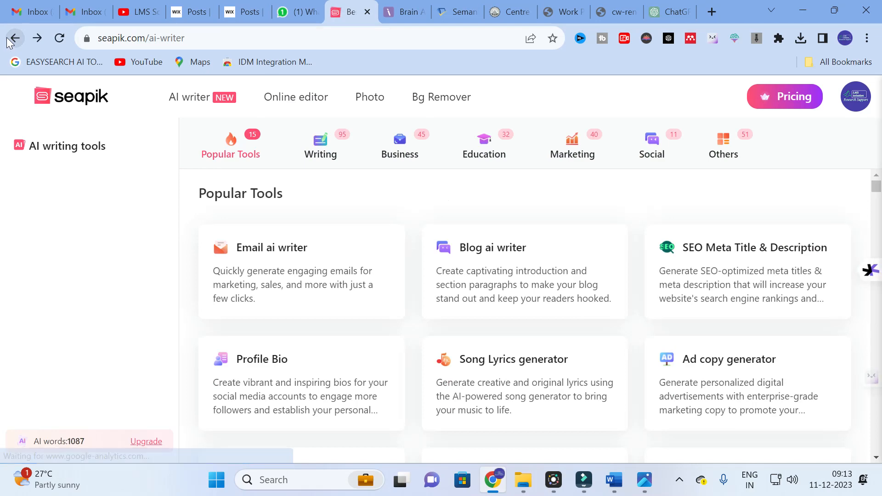
click(10, 42)
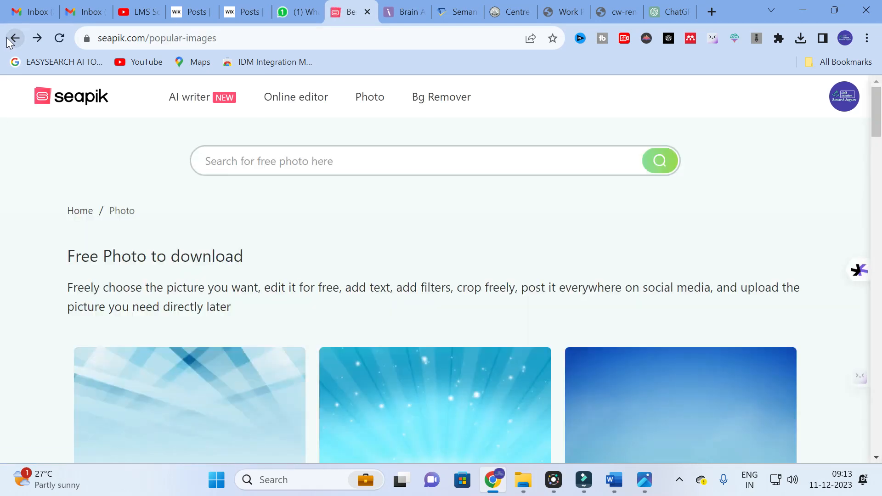
click(10, 41)
click(190, 97)
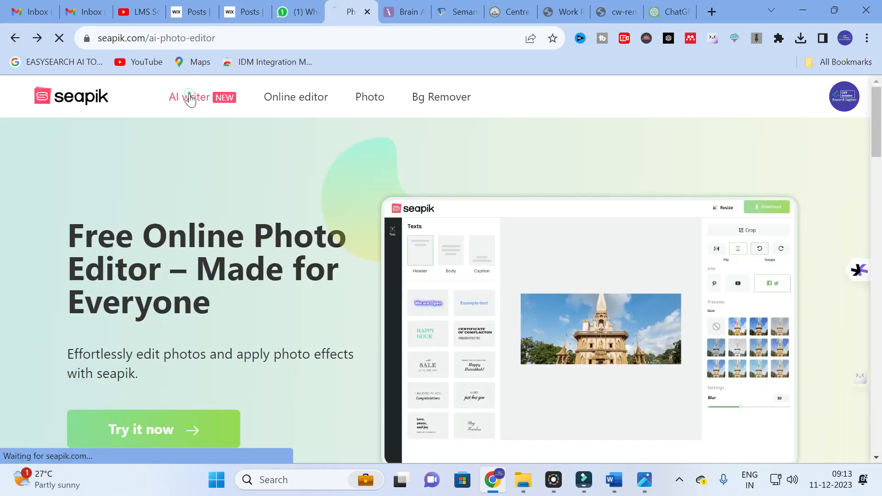